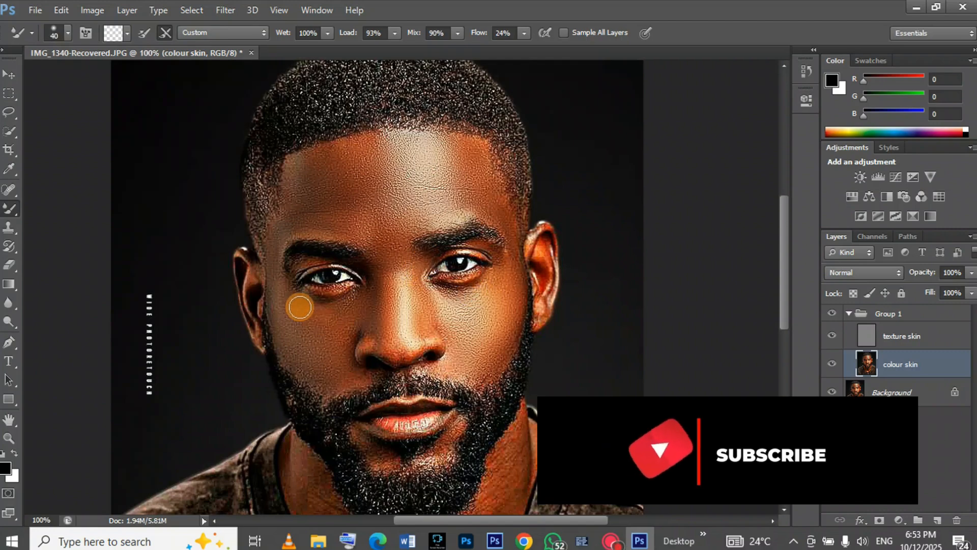
- Add Curves and Selective Color adjustment layers above the texture skin layer, lowering Black in the Blacks range to about -32%
{"action": "scroll", "coordinate": [389, 323], "scroll_direction": "down", "scroll_amount": 5}
{"action": "key", "text": "z"}
{"action": "key", "text": "ctrl+0"}
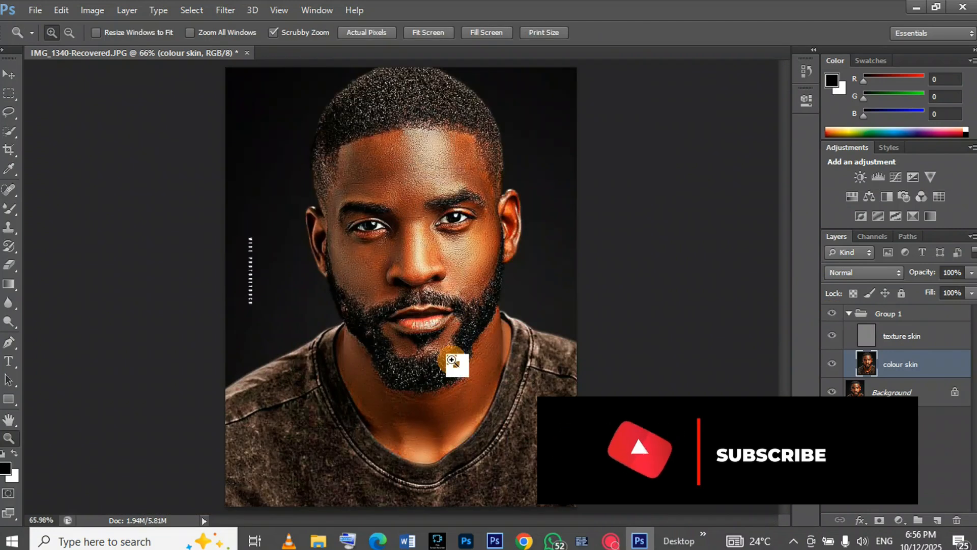
{"action": "left_click", "coordinate": [896, 176]}
{"action": "left_click", "coordinate": [931, 216]}
{"action": "left_click_drag", "start_coordinate": [703, 217], "coordinate": [738, 216]}
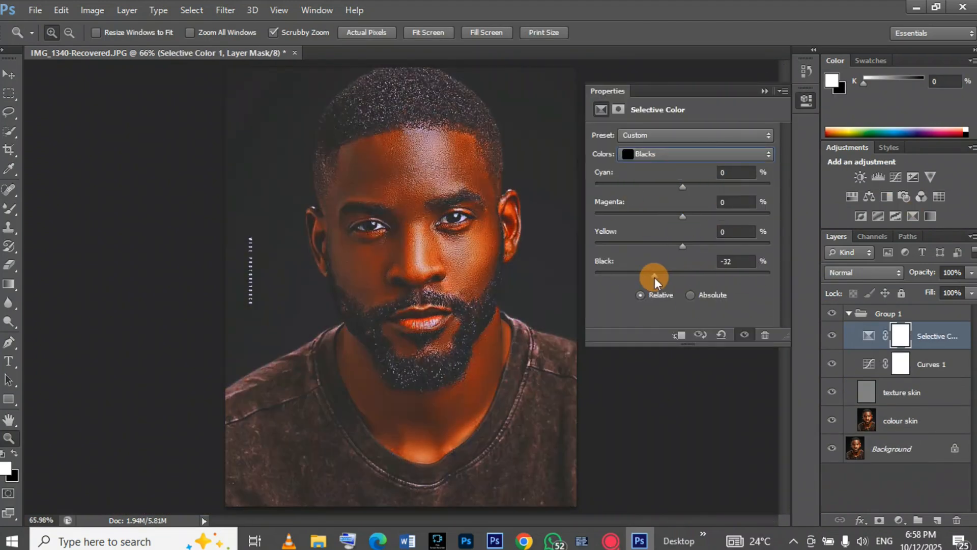
{"action": "left_click", "coordinate": [832, 317]}
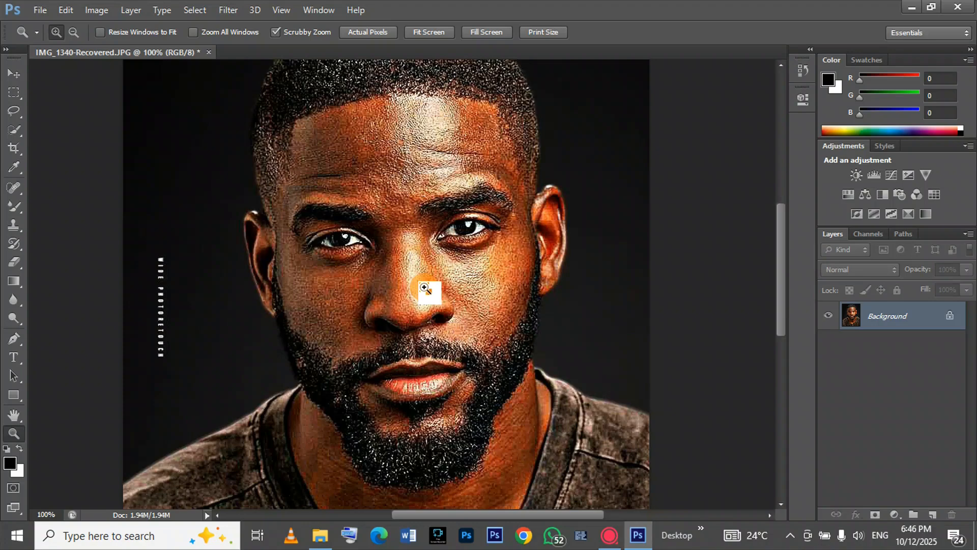
- Duplicate the Background portrait layer twice to create two working copies
{"action": "left_click", "coordinate": [425, 287]}
{"action": "left_click", "coordinate": [425, 287]}
{"action": "right_click", "coordinate": [425, 288]}
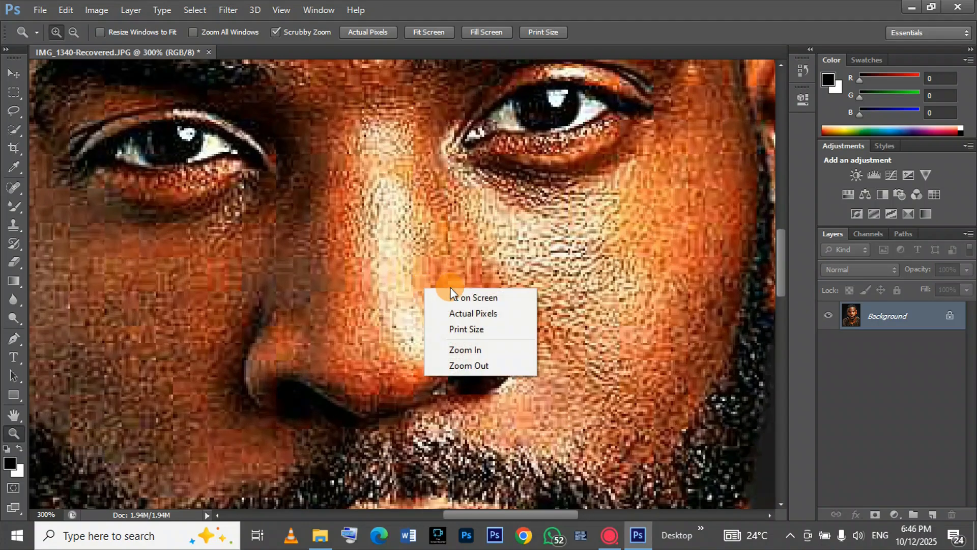
{"action": "left_click", "coordinate": [452, 296]}
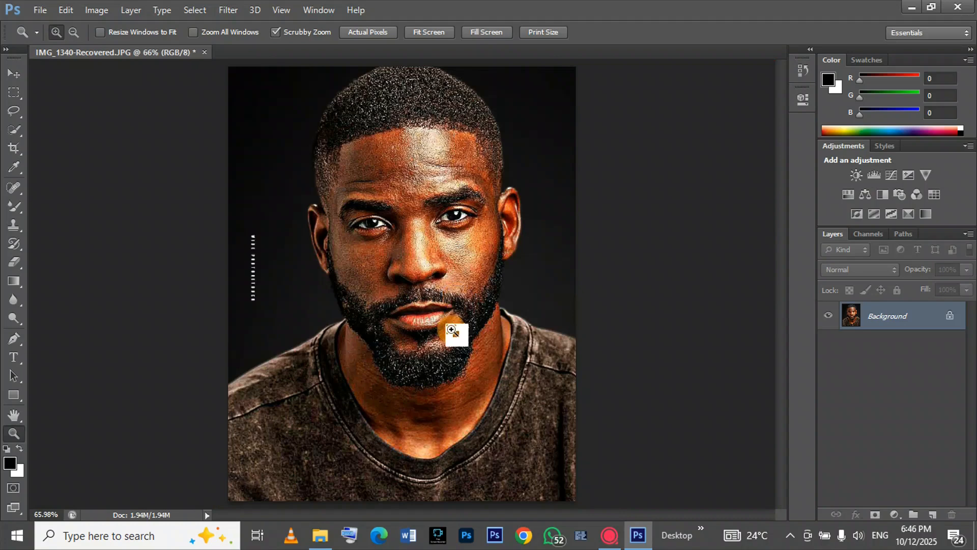
{"action": "left_click", "coordinate": [452, 331]}
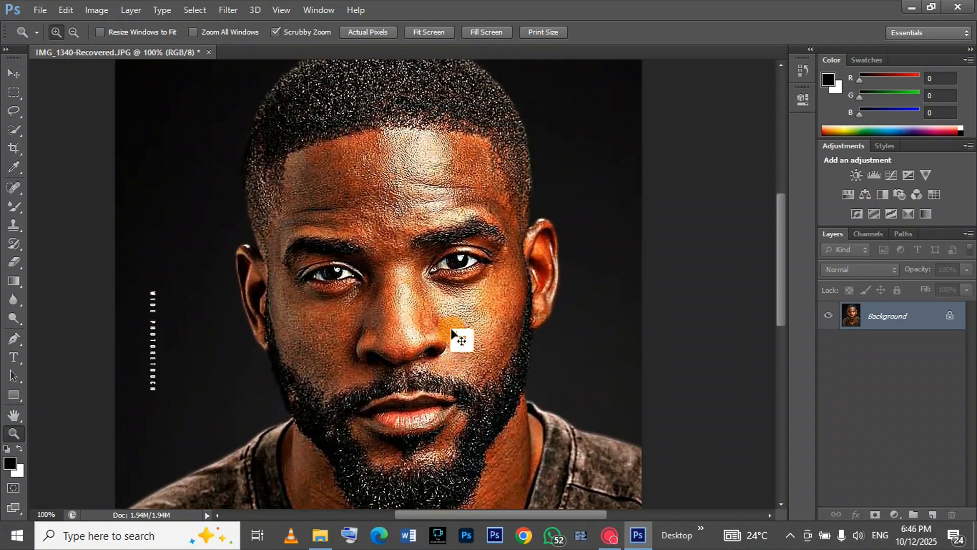
{"action": "key", "text": "ctrl+j"}
{"action": "key", "text": "ctrl+j"}
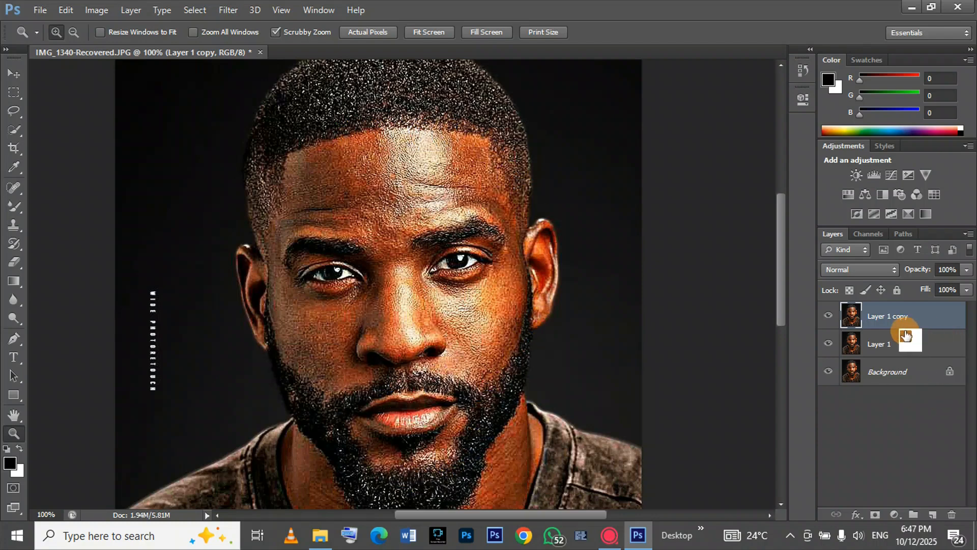
- Rename the upper duplicate layer "texture skin" and the lower duplicate "colour skin"
{"action": "double_click", "coordinate": [890, 318]}
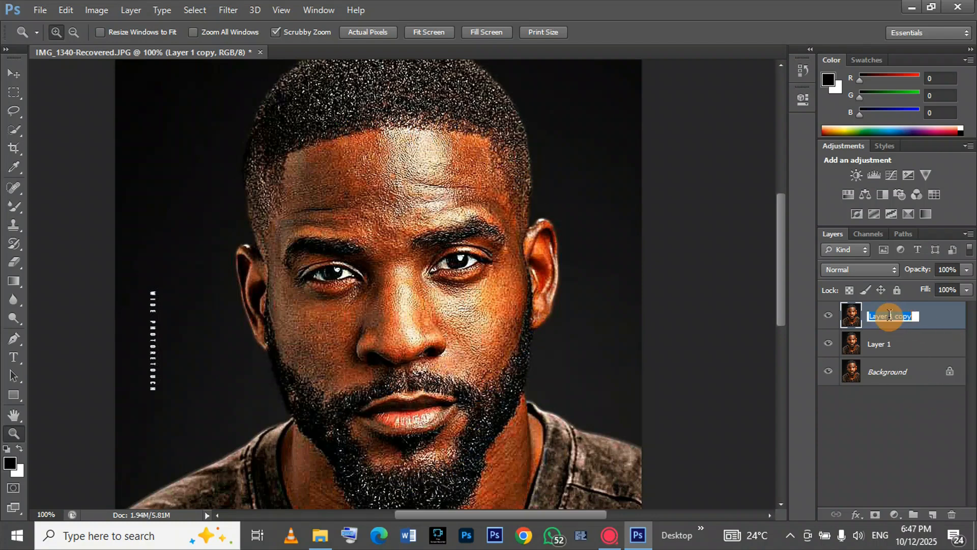
{"action": "type", "text": "texture skin"}
{"action": "key", "text": "Return"}
{"action": "double_click", "coordinate": [882, 347]}
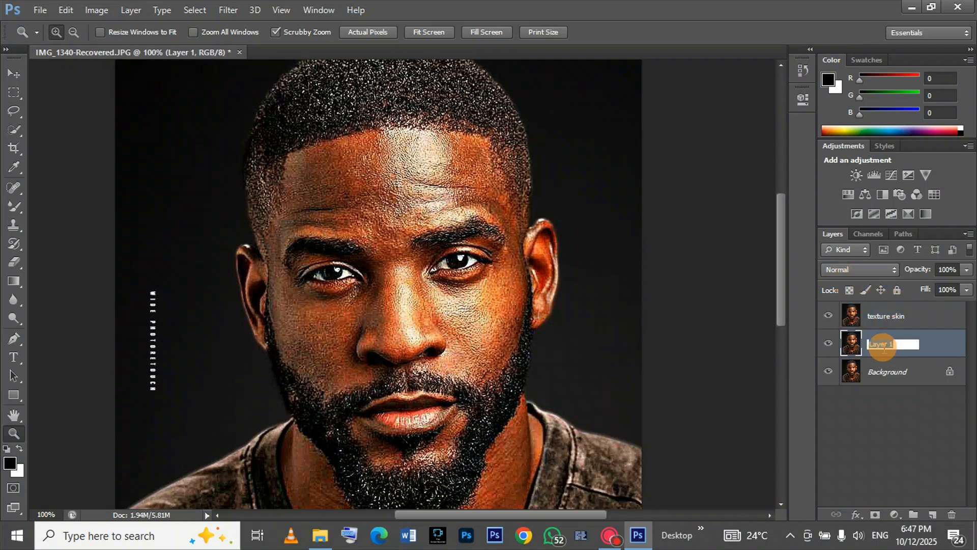
{"action": "type", "text": "colour "}
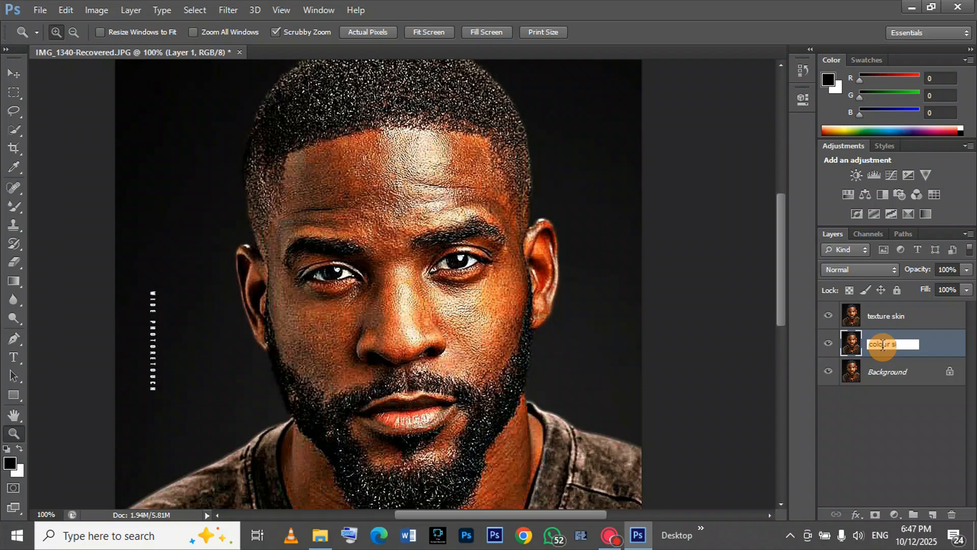
{"action": "type", "text": "skin"}
{"action": "key", "text": "Return"}
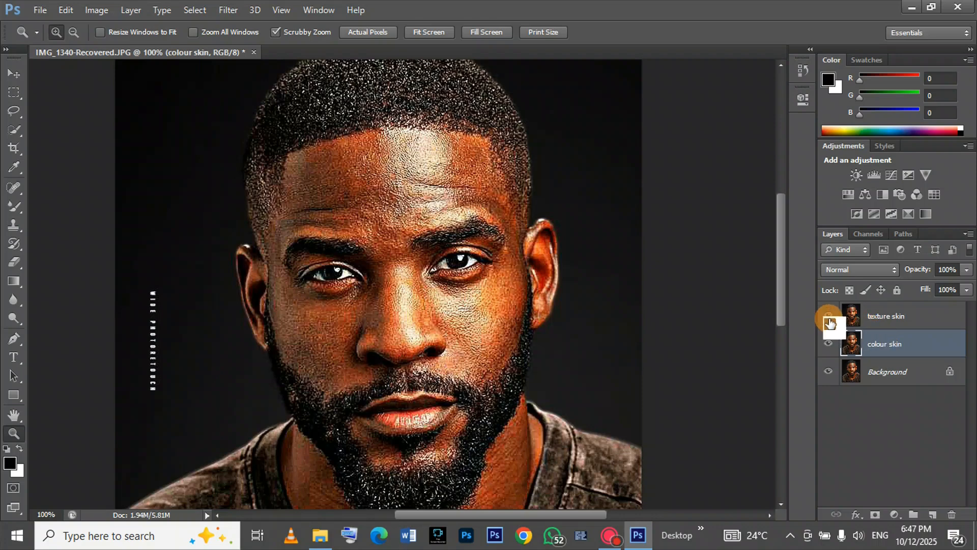
- Hide the texture skin layer and apply a Gaussian Blur with a 1.0 pixel radius to the colour skin layer
{"action": "left_click", "coordinate": [829, 316]}
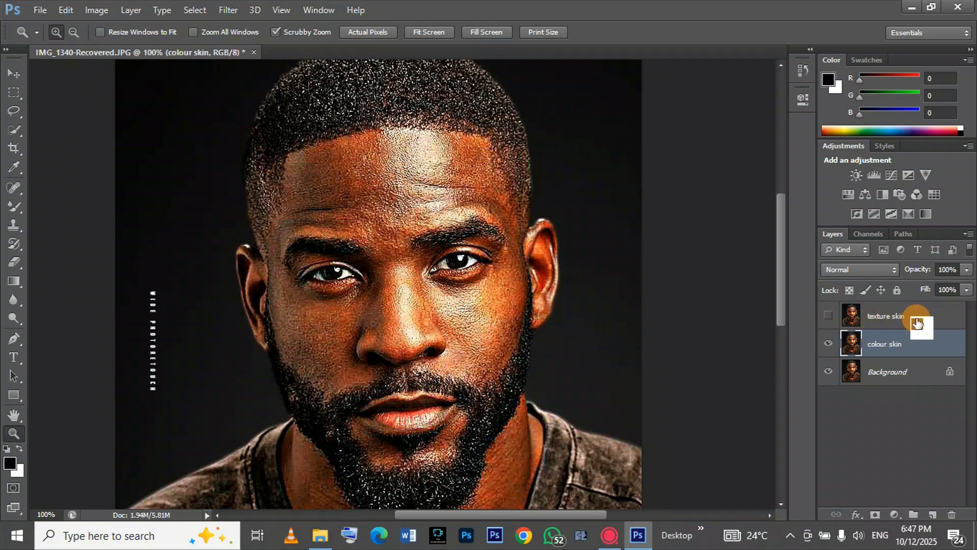
{"action": "left_click", "coordinate": [913, 323]}
{"action": "left_click", "coordinate": [909, 349]}
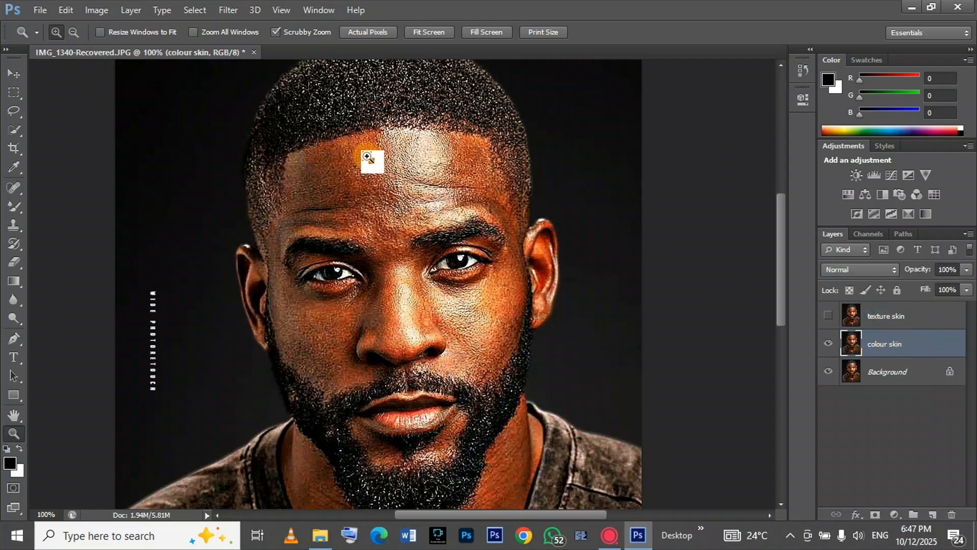
{"action": "left_click", "coordinate": [228, 10]}
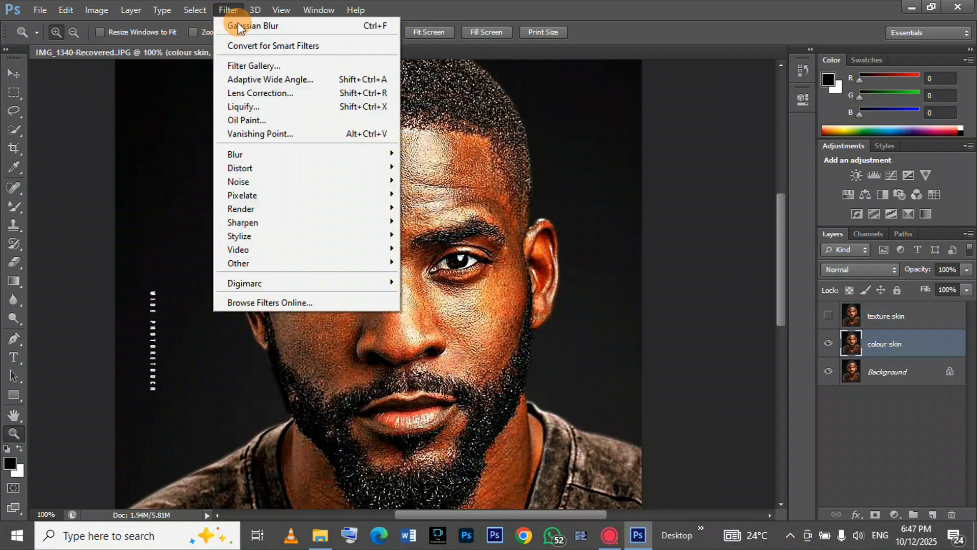
{"action": "mouse_move", "coordinate": [255, 153]}
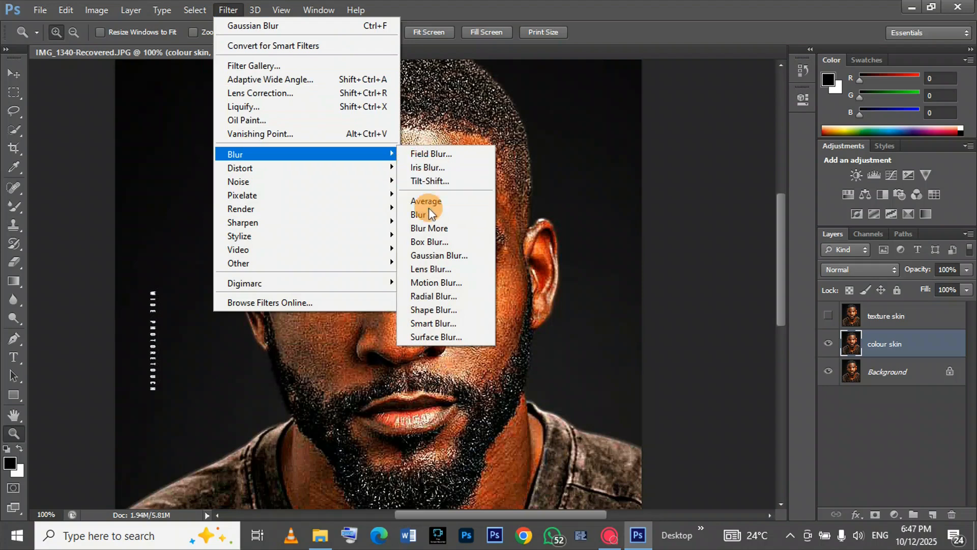
{"action": "left_click", "coordinate": [432, 256]}
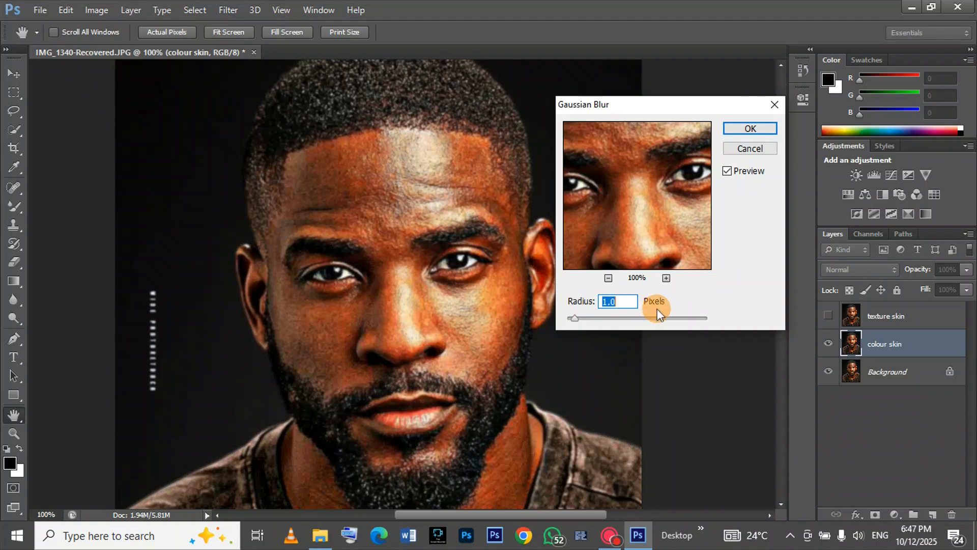
{"action": "left_click", "coordinate": [735, 133]}
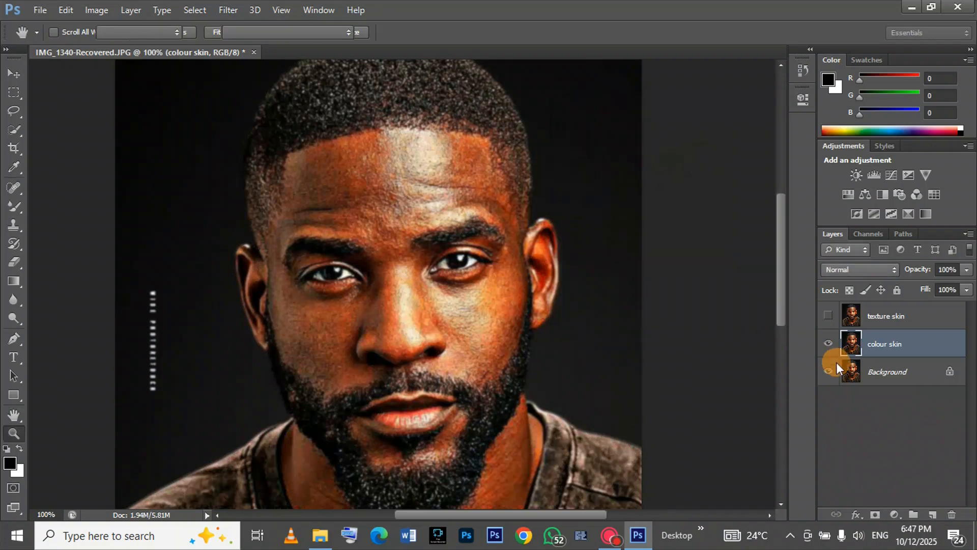
{"action": "key", "text": "z"}
- Select the texture skin layer and make it visible again, comparing it with the blurred layer beneath
{"action": "left_click_drag", "start_coordinate": [837, 357], "coordinate": [926, 317]}
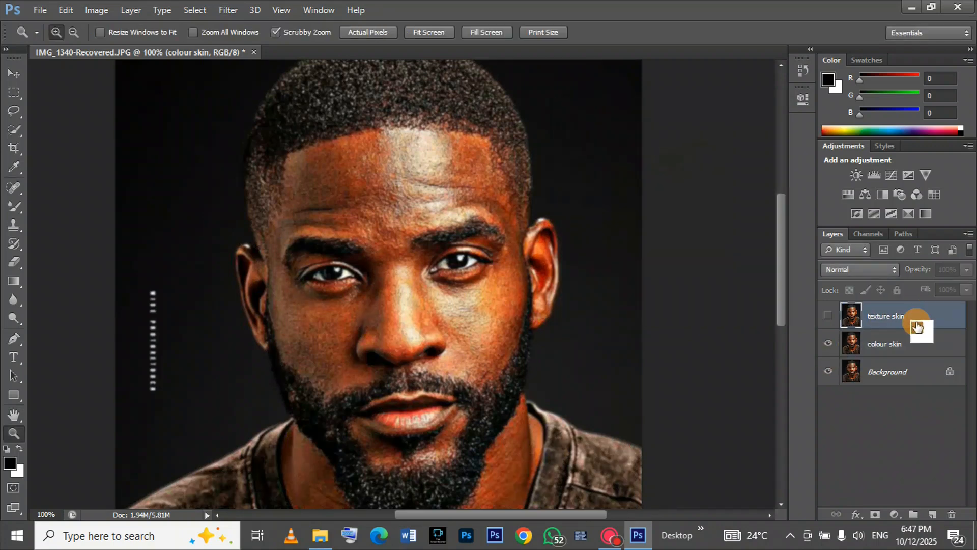
{"action": "left_click", "coordinate": [917, 316]}
{"action": "left_click", "coordinate": [828, 316]}
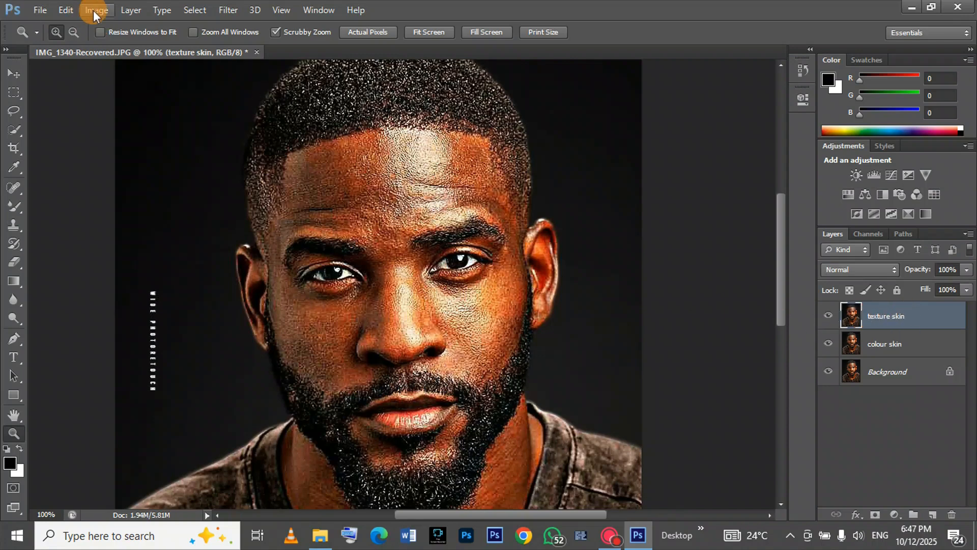
{"action": "left_click", "coordinate": [829, 316]}
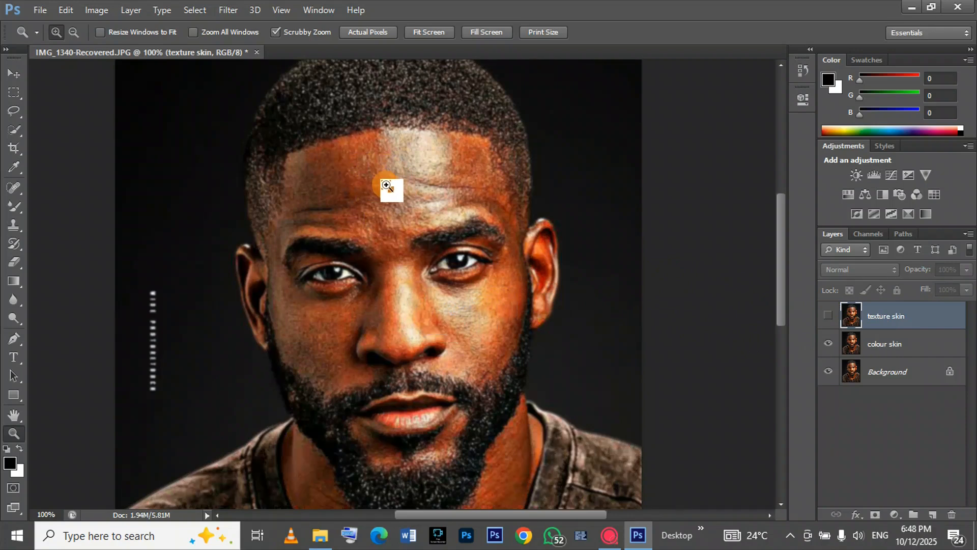
{"action": "left_click", "coordinate": [829, 316]}
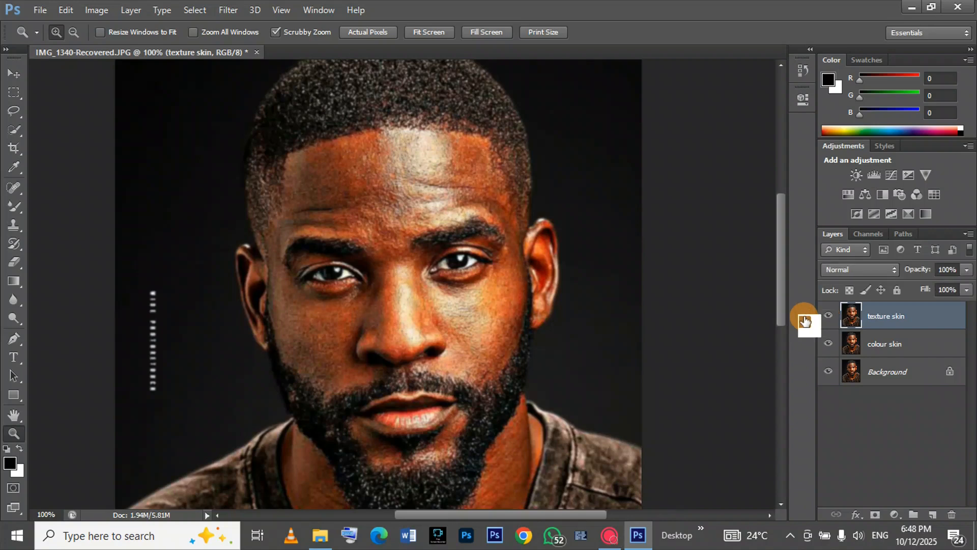
- Run Apply Image on the texture skin layer using the colour skin layer, RGB channel, Subtract blending, scale 2 and offset 128
{"action": "left_click", "coordinate": [96, 10]}
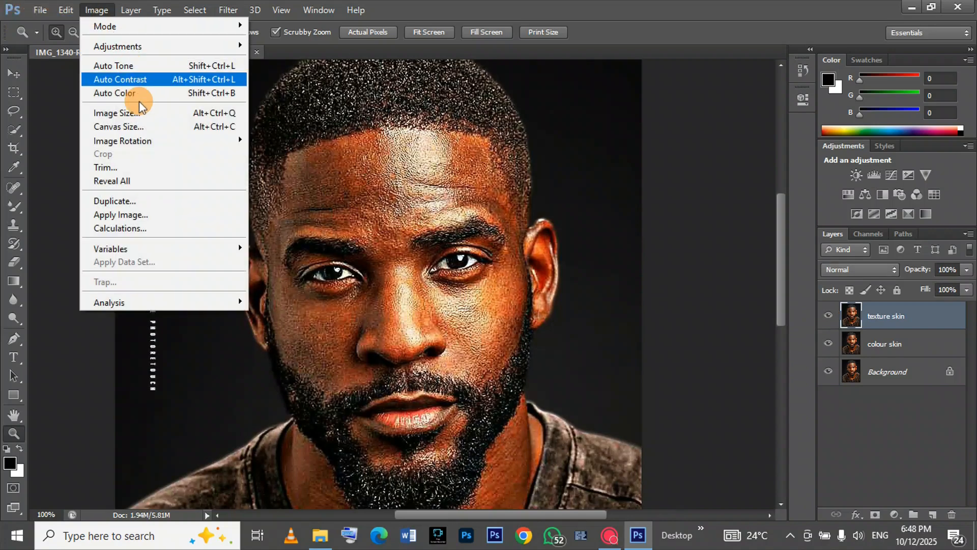
{"action": "left_click", "coordinate": [143, 213]}
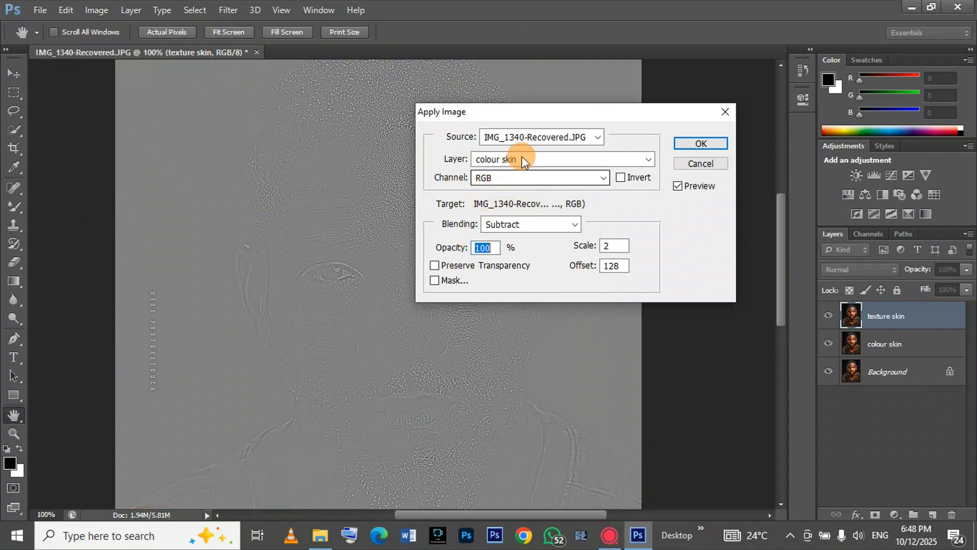
{"action": "left_click", "coordinate": [521, 158]}
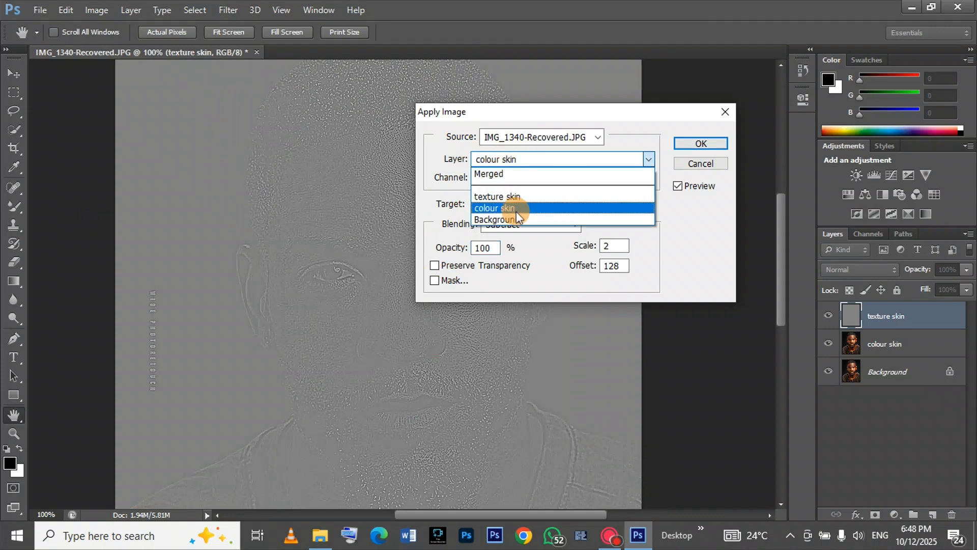
{"action": "left_click", "coordinate": [488, 212]}
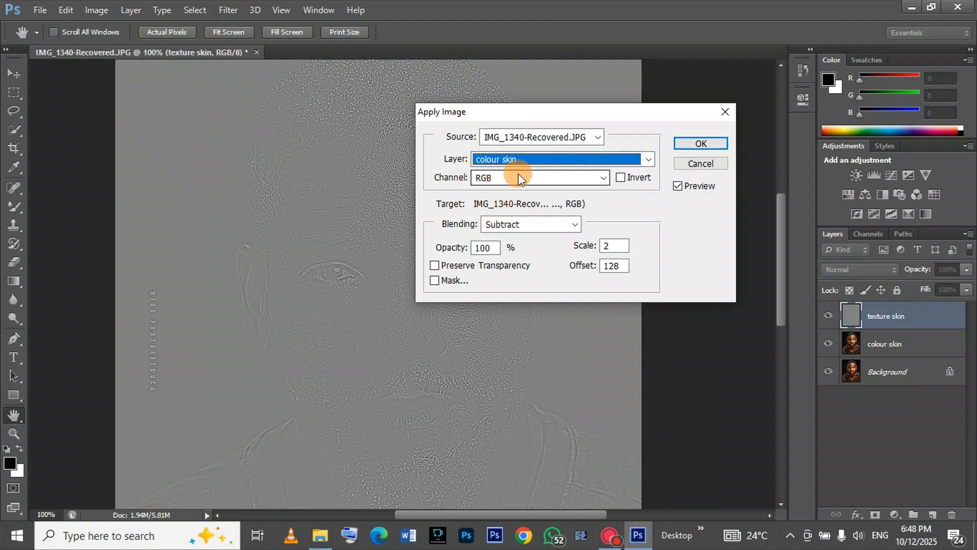
{"action": "left_click", "coordinate": [527, 221]}
{"action": "left_click", "coordinate": [532, 270]}
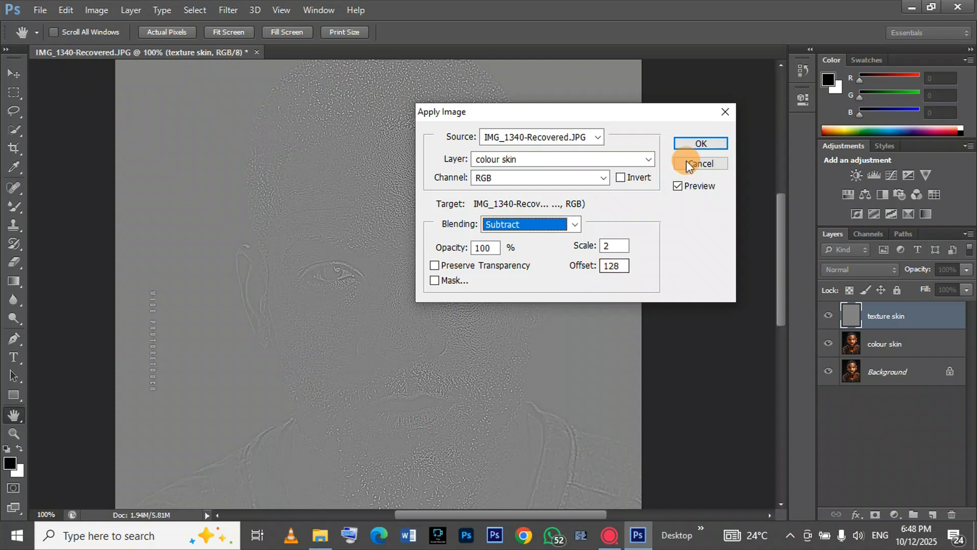
{"action": "left_click", "coordinate": [714, 140]}
{"action": "key", "text": "z"}
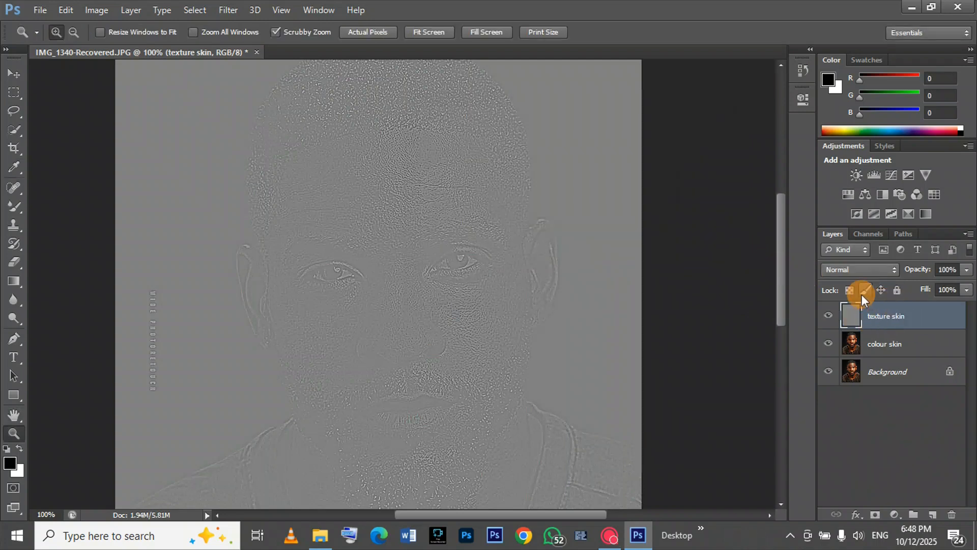
- Set the texture skin layer's blend mode to Linear Light and group it with the colour skin layer
{"action": "left_click", "coordinate": [852, 271]}
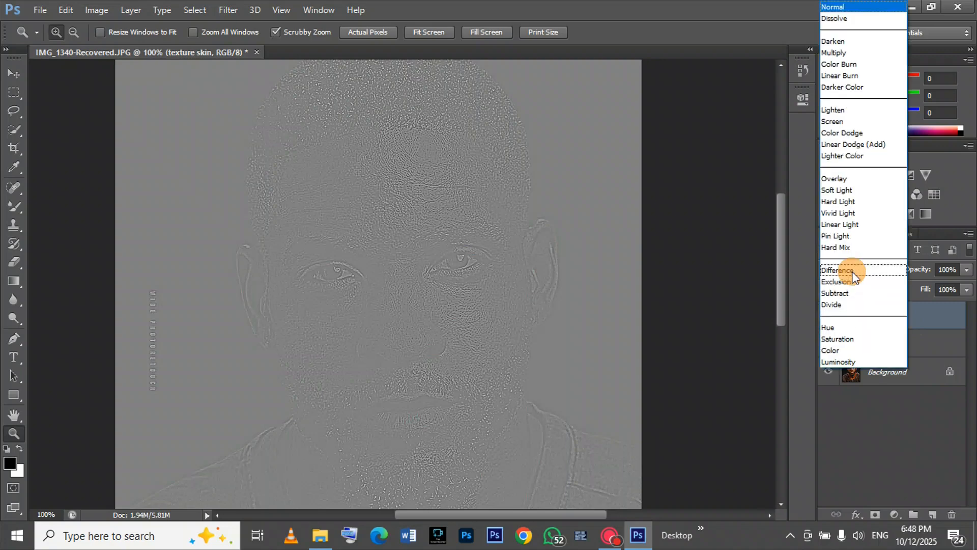
{"action": "left_click", "coordinate": [848, 224]}
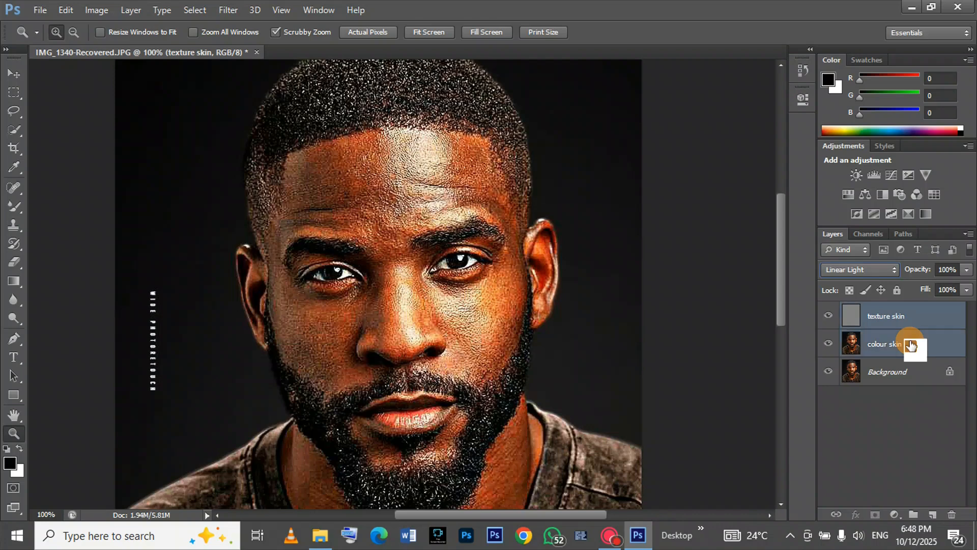
{"action": "left_click", "coordinate": [909, 345], "text": "shift"}
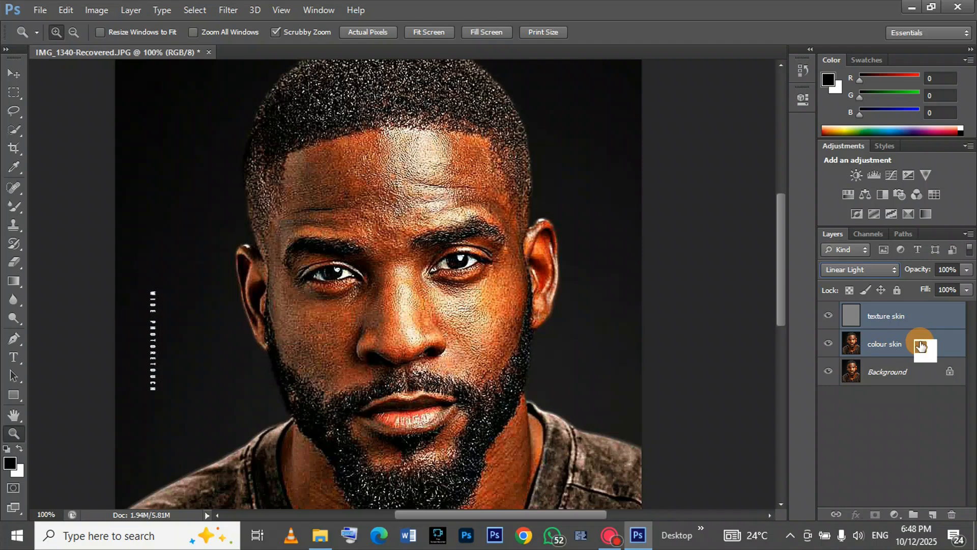
{"action": "key", "text": "ctrl+g"}
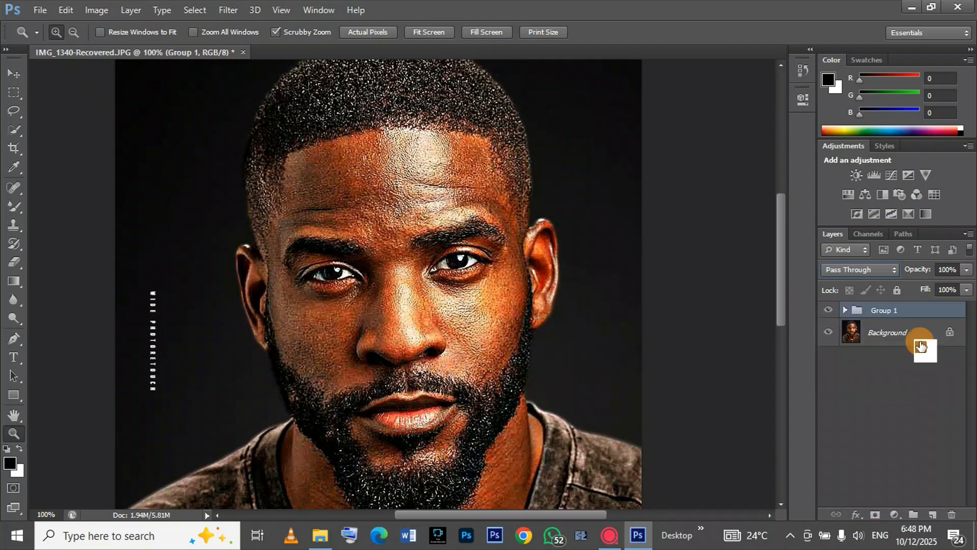
- Expand Group 1, select the colour skin layer and activate the Mixer Brush with Clean Brush applied
{"action": "left_click", "coordinate": [846, 312]}
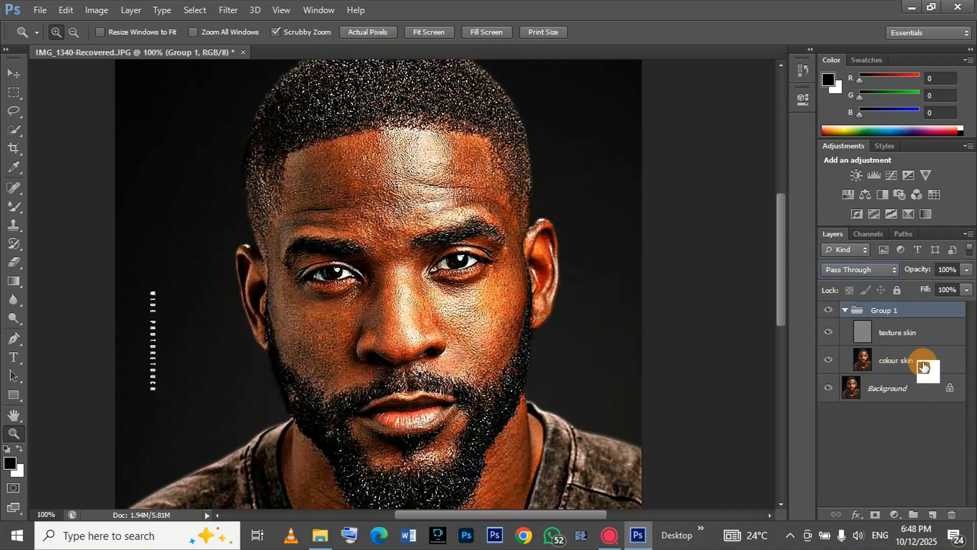
{"action": "left_click", "coordinate": [924, 366]}
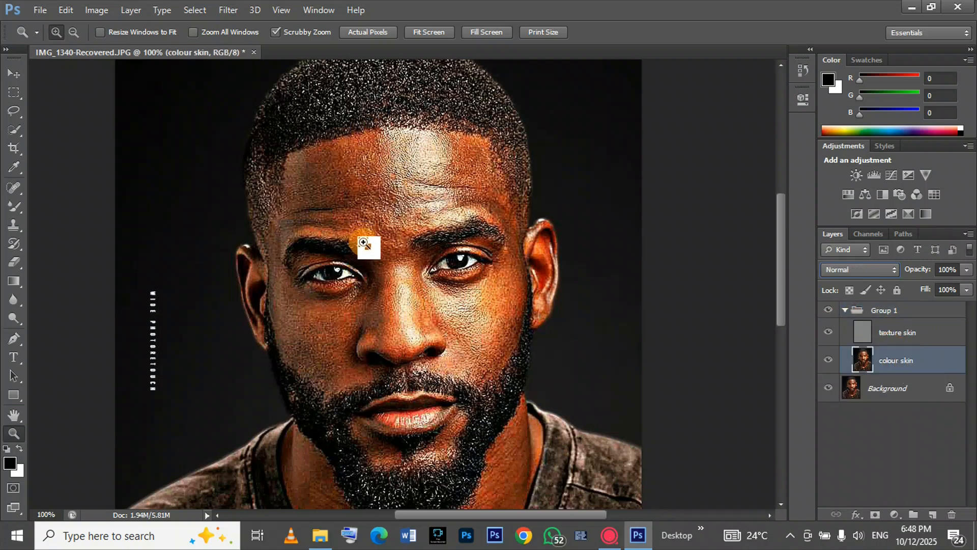
{"action": "left_click", "coordinate": [6, 209]}
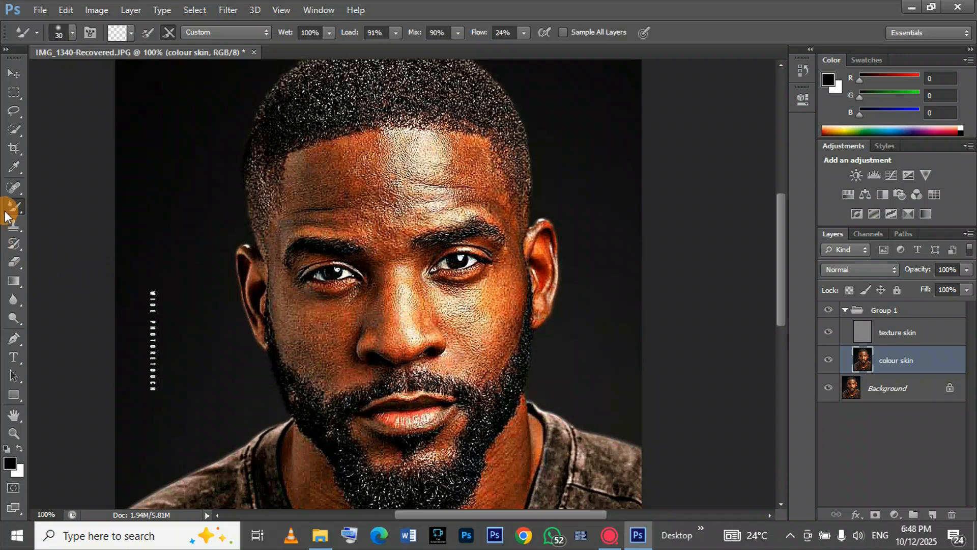
{"action": "mouse_move", "coordinate": [5, 211]}
{"action": "left_mouse_down"}
{"action": "mouse_move", "coordinate": [74, 208]}
{"action": "mouse_move", "coordinate": [69, 242]}
{"action": "left_mouse_up"}
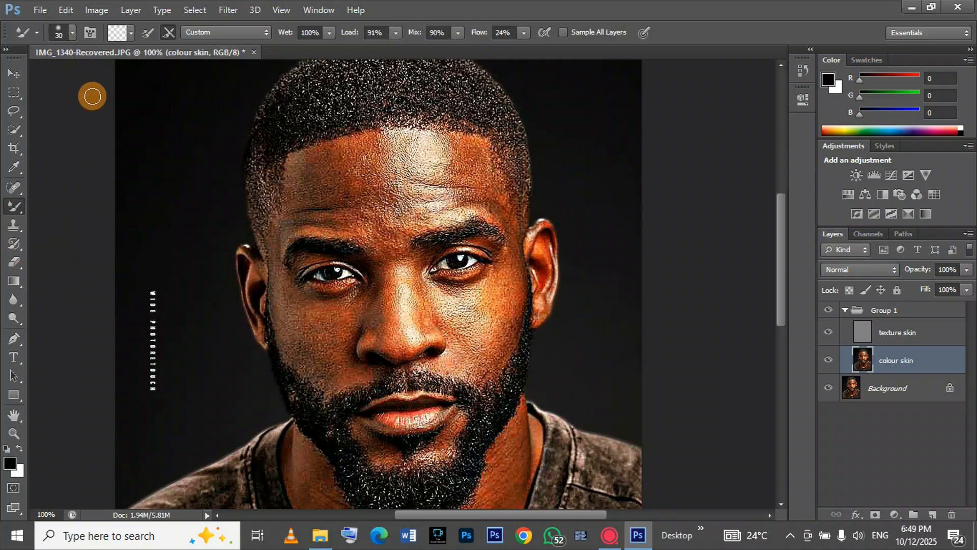
{"action": "left_click", "coordinate": [133, 30]}
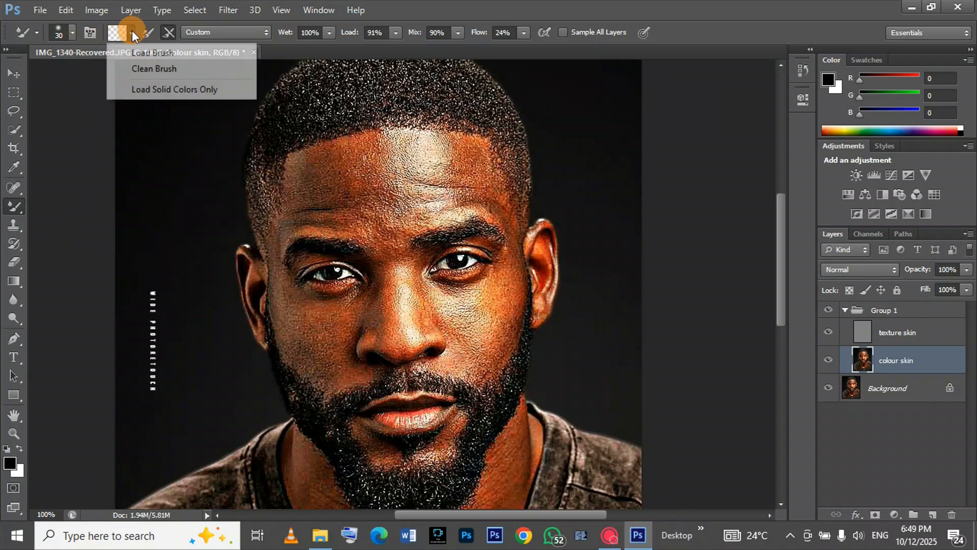
{"action": "left_click", "coordinate": [145, 68]}
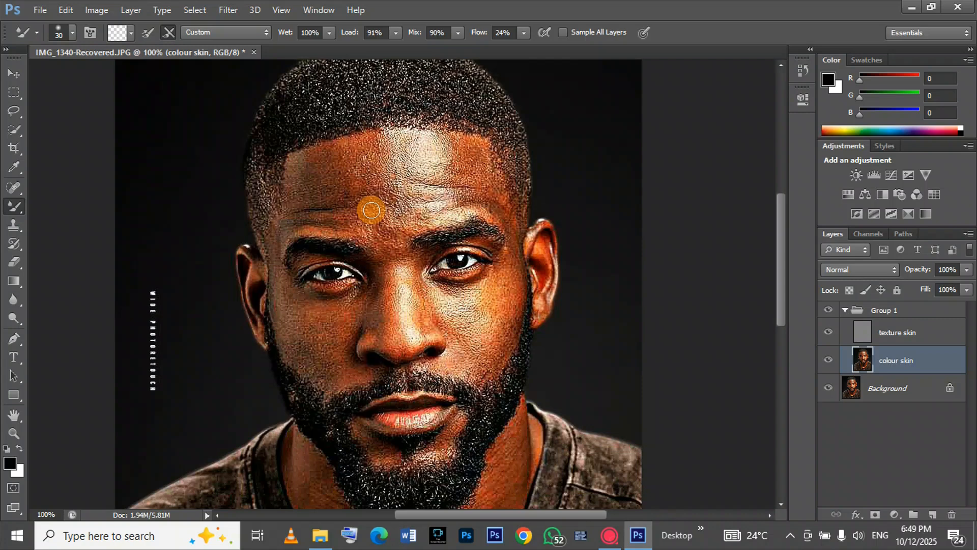
- Set the Mixer Brush load to 93%
{"action": "mouse_move", "coordinate": [372, 210]}
{"action": "left_mouse_down"}
{"action": "mouse_move", "coordinate": [358, 219]}
{"action": "mouse_move", "coordinate": [371, 214]}
{"action": "left_mouse_up"}
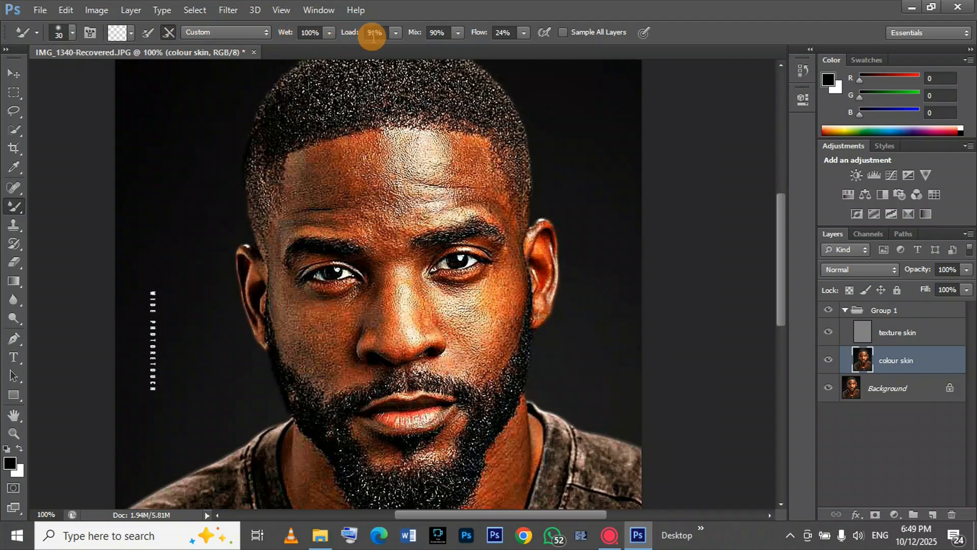
{"action": "left_click_drag", "start_coordinate": [373, 35], "coordinate": [386, 33]}
{"action": "left_click", "coordinate": [394, 33]}
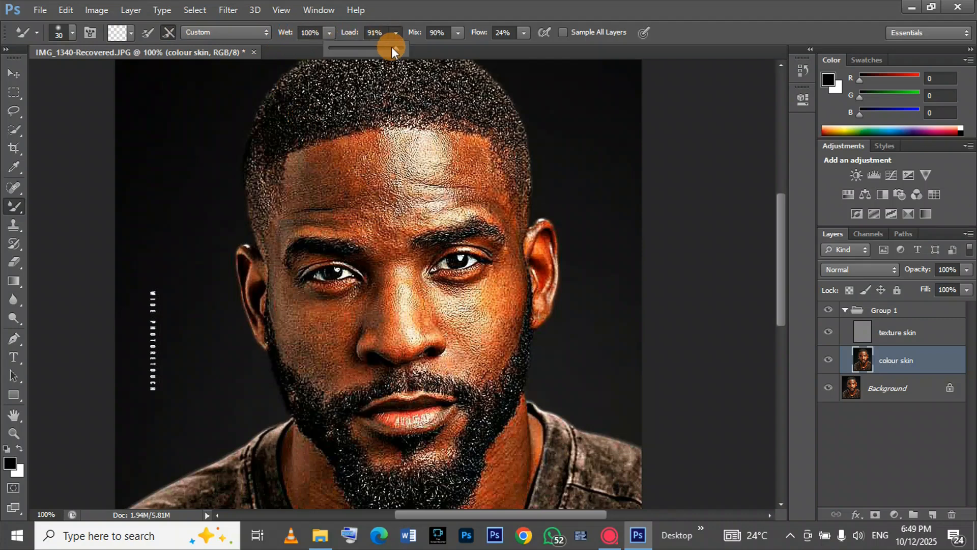
{"action": "left_click", "coordinate": [369, 34]}
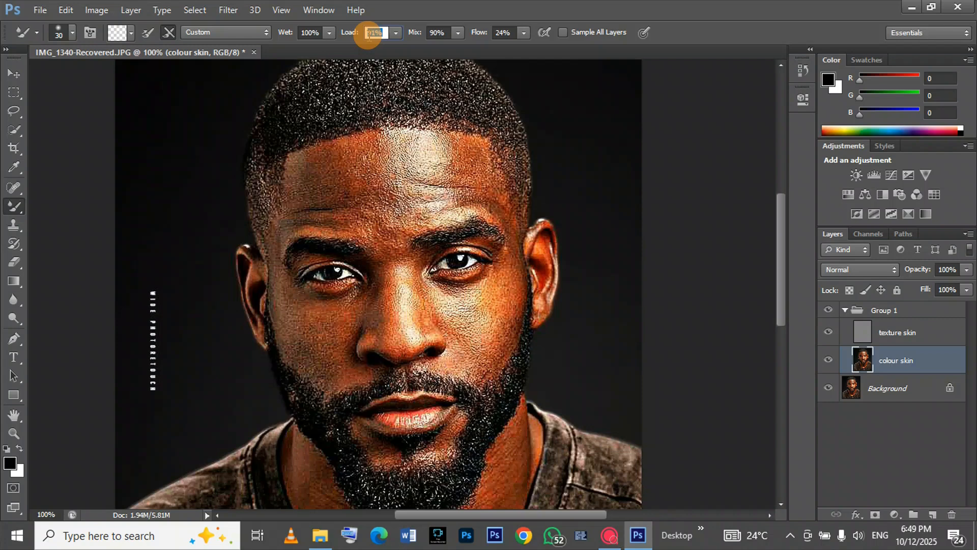
{"action": "key", "text": "BackSpace"}
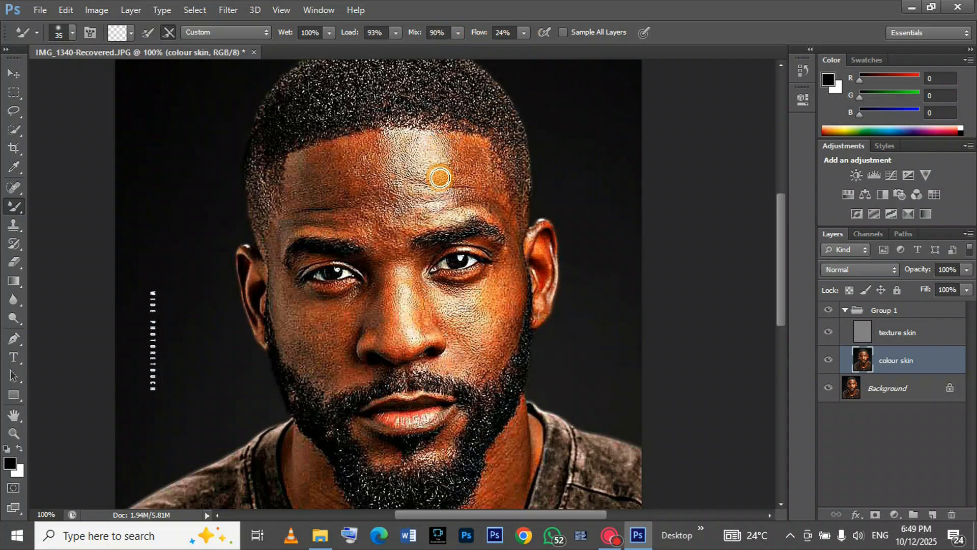
- Enlarge the Mixer Brush to 125 px and smooth the forehead skin on the colour skin layer
{"action": "key", "text": "]"}
{"action": "key", "text": "]"}
{"action": "key", "text": "]"}
{"action": "key", "text": "]"}
{"action": "key", "text": "]"}
{"action": "key", "text": "]"}
{"action": "key", "text": "]"}
{"action": "key", "text": "]"}
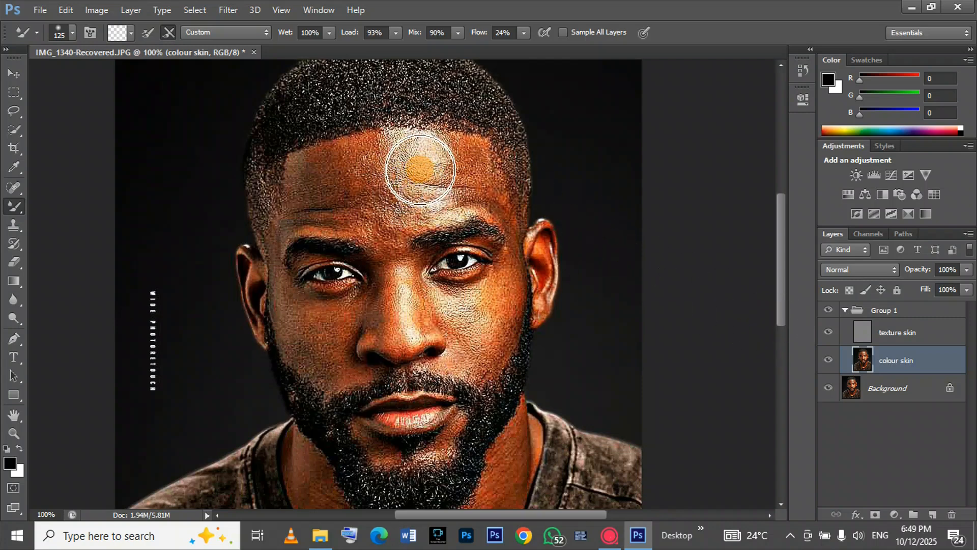
{"action": "mouse_move", "coordinate": [420, 169]}
{"action": "left_mouse_down"}
{"action": "mouse_move", "coordinate": [357, 178]}
{"action": "mouse_move", "coordinate": [440, 179]}
{"action": "mouse_move", "coordinate": [322, 183]}
{"action": "mouse_move", "coordinate": [452, 178]}
{"action": "mouse_move", "coordinate": [387, 196]}
{"action": "mouse_move", "coordinate": [453, 196]}
{"action": "mouse_move", "coordinate": [336, 210]}
{"action": "mouse_move", "coordinate": [390, 199]}
{"action": "mouse_move", "coordinate": [478, 251]}
{"action": "mouse_move", "coordinate": [466, 312]}
{"action": "mouse_move", "coordinate": [407, 184]}
{"action": "mouse_move", "coordinate": [461, 188]}
{"action": "mouse_move", "coordinate": [342, 190]}
{"action": "left_mouse_up"}
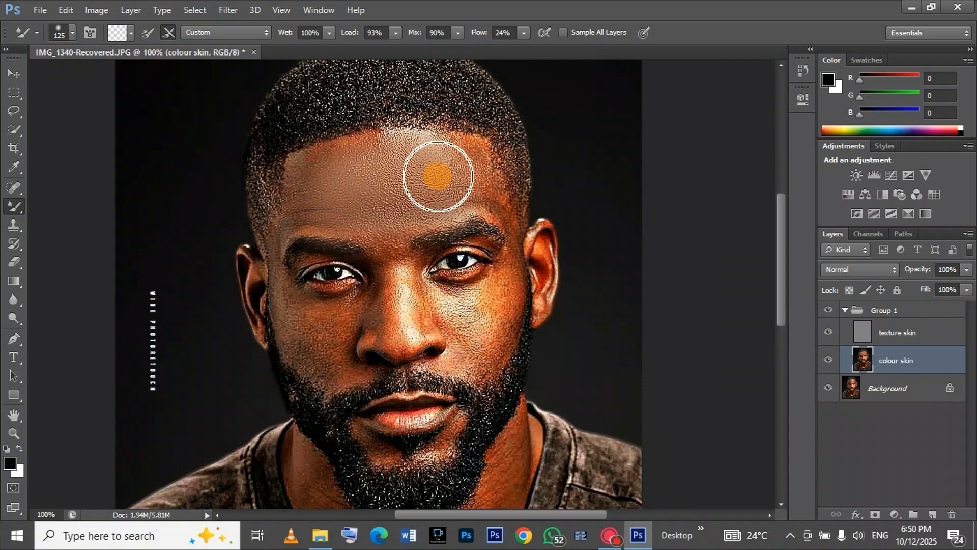
{"action": "mouse_move", "coordinate": [436, 170]}
{"action": "left_mouse_down"}
{"action": "mouse_move", "coordinate": [410, 150]}
{"action": "mouse_move", "coordinate": [415, 186]}
{"action": "mouse_move", "coordinate": [422, 167]}
{"action": "mouse_move", "coordinate": [381, 175]}
{"action": "mouse_move", "coordinate": [418, 162]}
{"action": "mouse_move", "coordinate": [420, 184]}
{"action": "mouse_move", "coordinate": [433, 170]}
{"action": "mouse_move", "coordinate": [474, 177]}
{"action": "mouse_move", "coordinate": [429, 170]}
{"action": "mouse_move", "coordinate": [409, 183]}
{"action": "mouse_move", "coordinate": [414, 170]}
{"action": "mouse_move", "coordinate": [442, 165]}
{"action": "mouse_move", "coordinate": [409, 168]}
{"action": "mouse_move", "coordinate": [419, 180]}
{"action": "mouse_move", "coordinate": [423, 170]}
{"action": "mouse_move", "coordinate": [428, 191]}
{"action": "mouse_move", "coordinate": [414, 171]}
{"action": "mouse_move", "coordinate": [411, 185]}
{"action": "mouse_move", "coordinate": [415, 165]}
{"action": "mouse_move", "coordinate": [397, 158]}
{"action": "mouse_move", "coordinate": [420, 185]}
{"action": "left_mouse_up"}
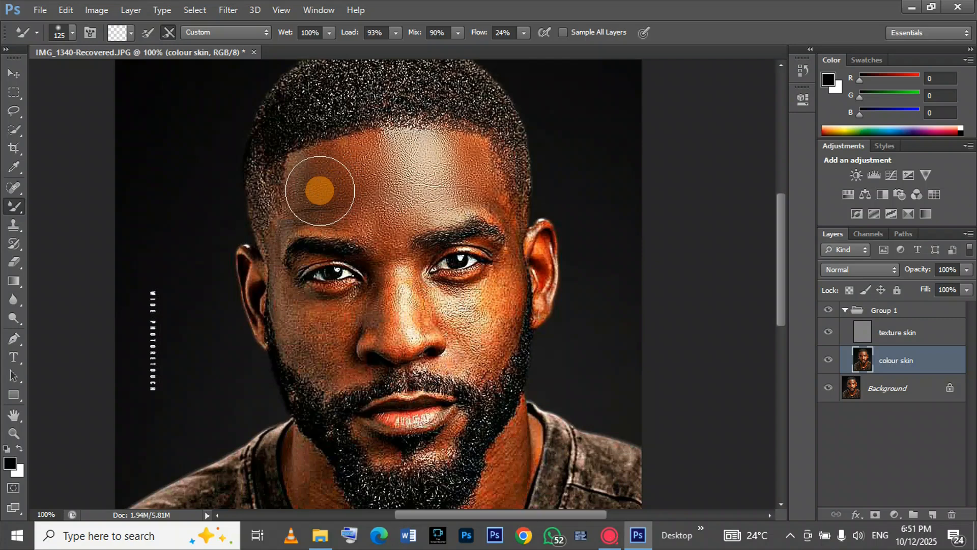
{"action": "mouse_move", "coordinate": [321, 186]}
{"action": "left_mouse_down"}
{"action": "mouse_move", "coordinate": [327, 192]}
{"action": "mouse_move", "coordinate": [361, 169]}
{"action": "left_mouse_up"}
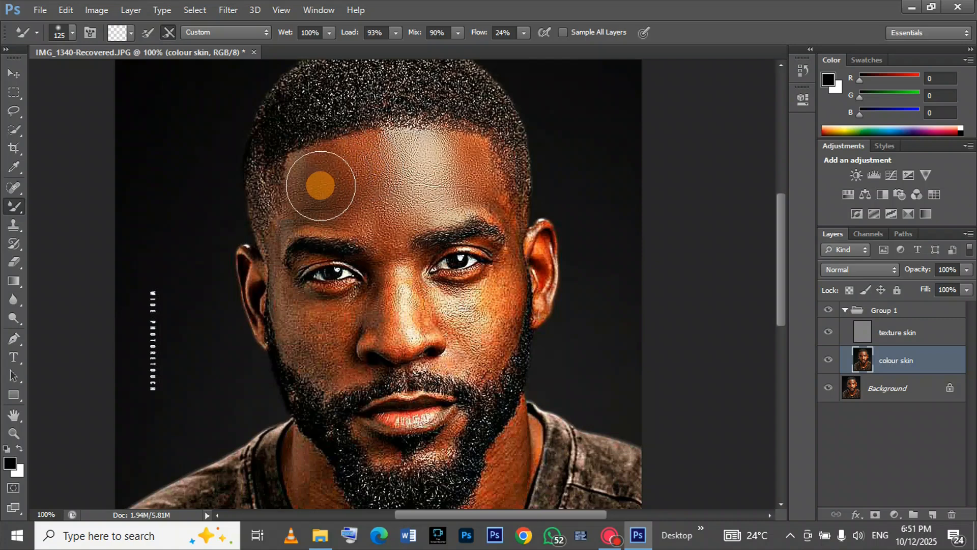
- Reduce the Mixer Brush to 50 px and smooth the cheek on the picture's left side
{"action": "key", "text": "bracketleft"}
{"action": "key", "text": "bracketleft"}
{"action": "key", "text": "bracketleft"}
{"action": "key", "text": "bracketleft"}
{"action": "key", "text": "bracketleft"}
{"action": "key", "text": "bracketleft"}
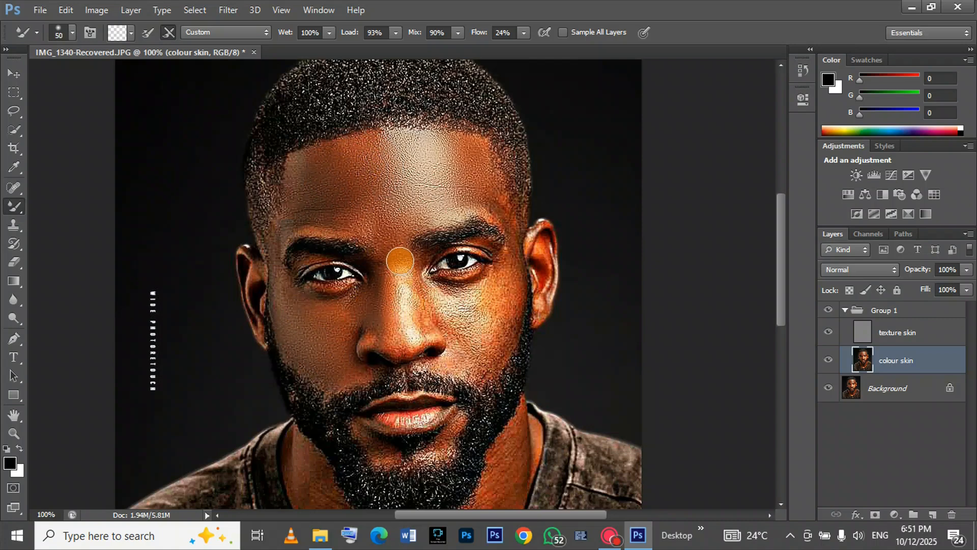
- Blend the skin between the eyebrows and at the forehead's outer edges with the Mixer Brush at about 40 px
{"action": "key", "text": "bracketleft"}
{"action": "key", "text": "bracketleft"}
{"action": "key", "text": "bracketright"}
{"action": "key", "text": "bracketright"}
{"action": "key", "text": "bracketright"}
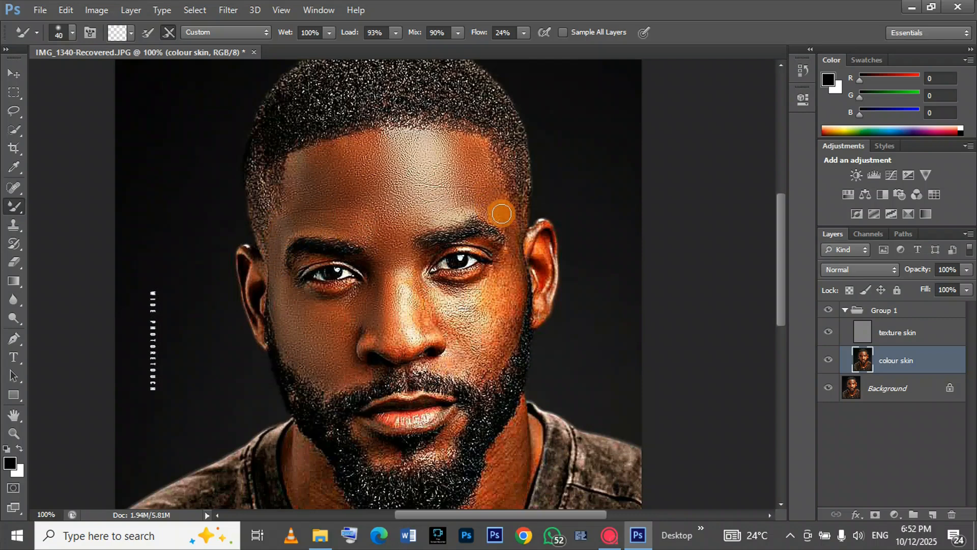
- Smooth the picture's right cheek, the side of the nose and the skin under the eyes with a 25 to 40 px Mixer Brush
{"action": "key", "text": "bracketright"}
{"action": "key", "text": "bracketright"}
{"action": "key", "text": "bracketright"}
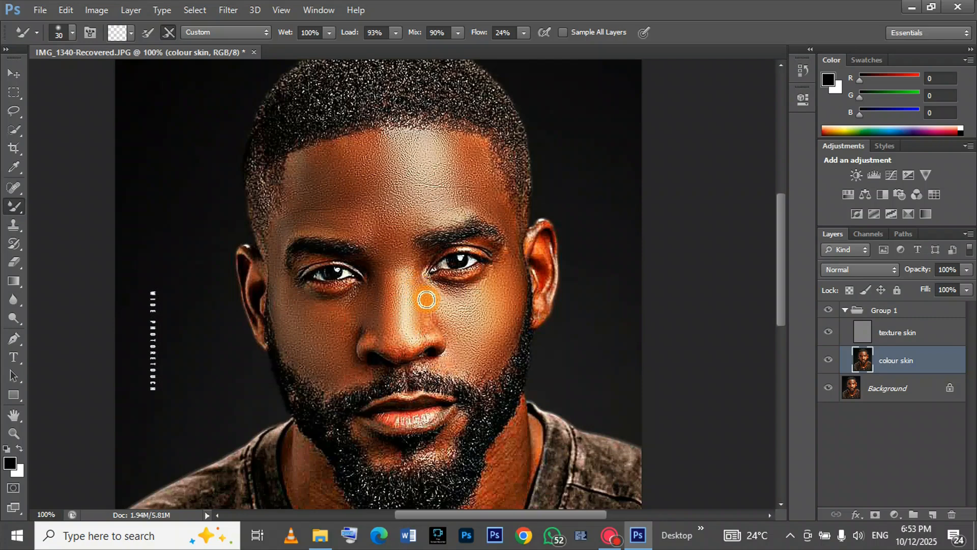
{"action": "key", "text": "bracketleft"}
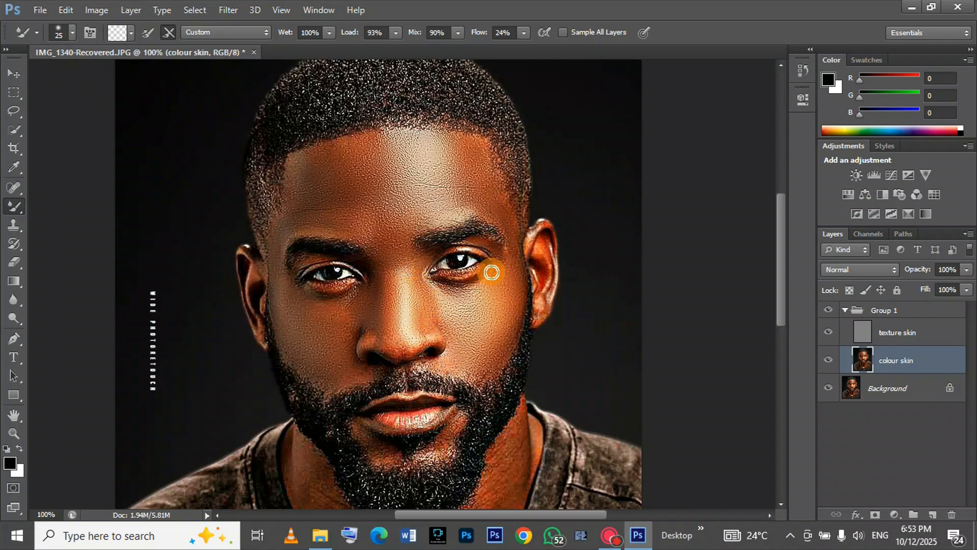
{"action": "key", "text": "bracketright"}
{"action": "key", "text": "bracketright"}
{"action": "key", "text": "bracketright"}
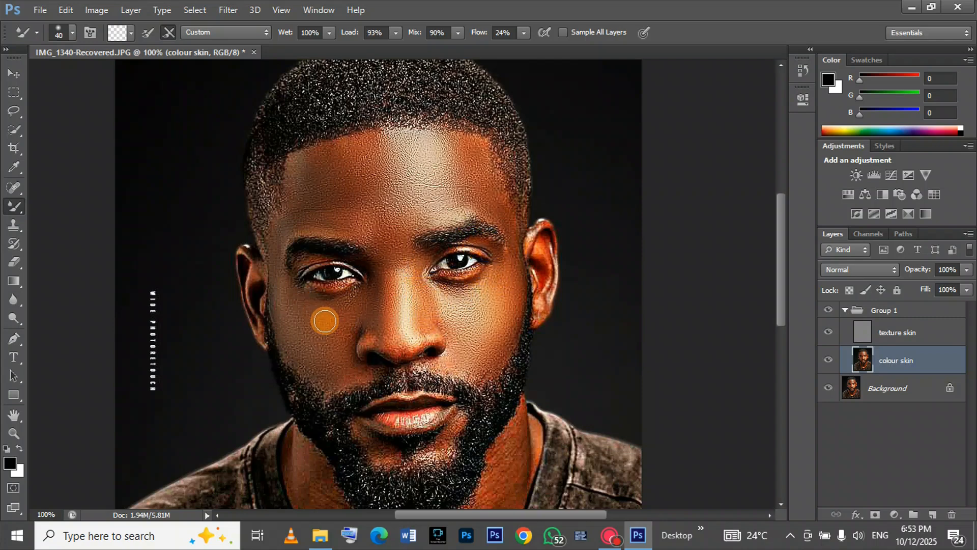
- Refine the nose and the skin around the nostrils and moustache with the Mixer Brush at 15 to 30 px
{"action": "key", "text": "bracketleft"}
{"action": "key", "text": "bracketleft"}
{"action": "key", "text": "bracketleft"}
{"action": "key", "text": "bracketleft"}
{"action": "scroll", "coordinate": [372, 259], "scroll_direction": "down", "scroll_amount": 2}
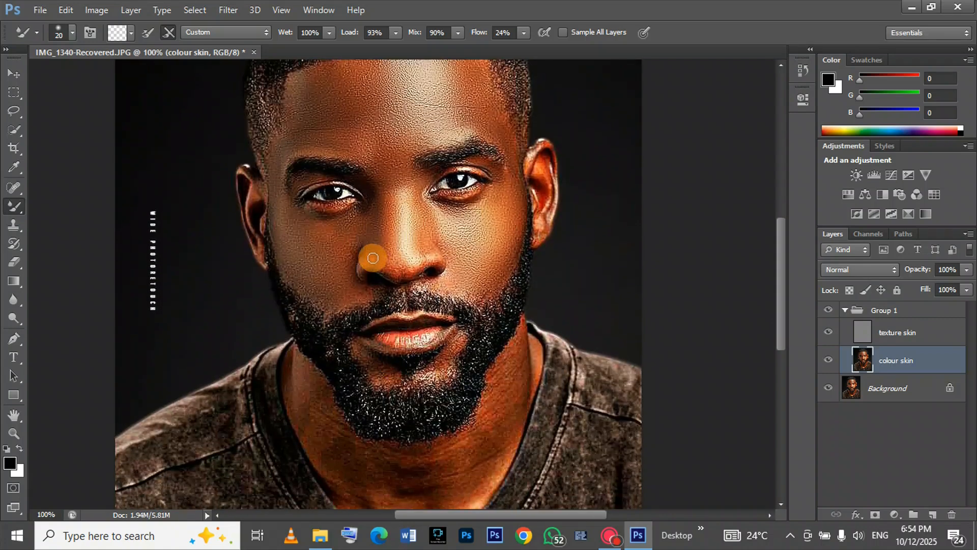
{"action": "key", "text": "bracketleft"}
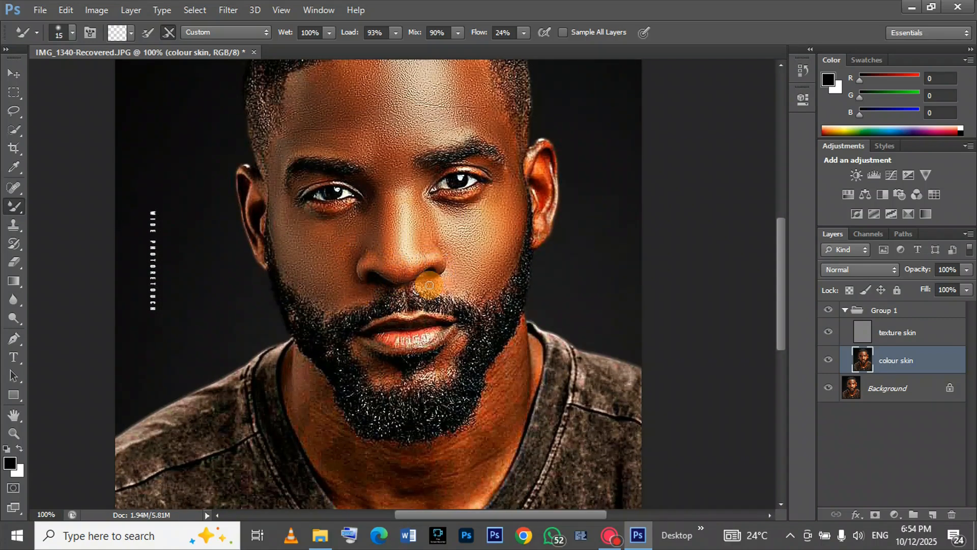
{"action": "key", "text": "bracketright"}
{"action": "key", "text": "bracketright"}
{"action": "key", "text": "bracketright"}
{"action": "left_click", "coordinate": [934, 321]}
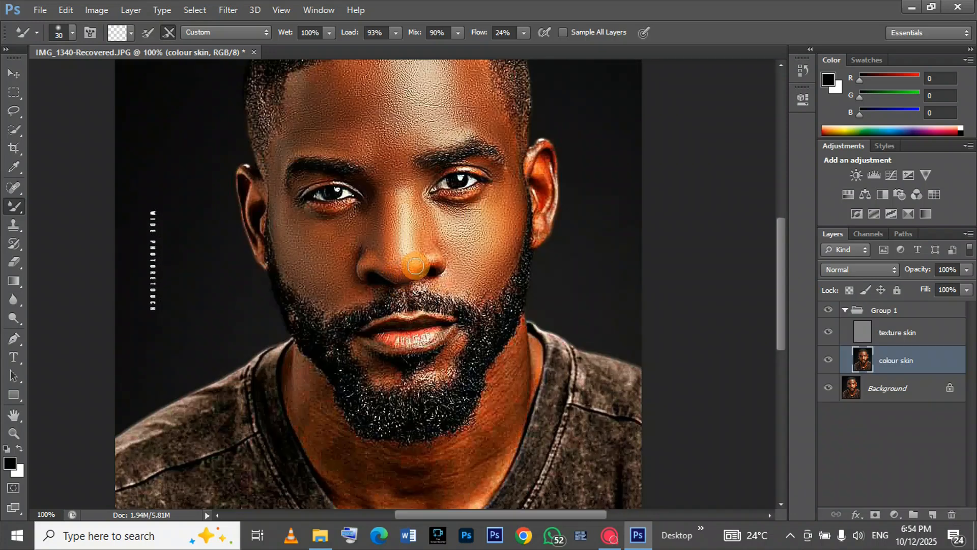
{"action": "key", "text": "bracketleft"}
{"action": "key", "text": "bracketleft"}
{"action": "key", "text": "bracketleft"}
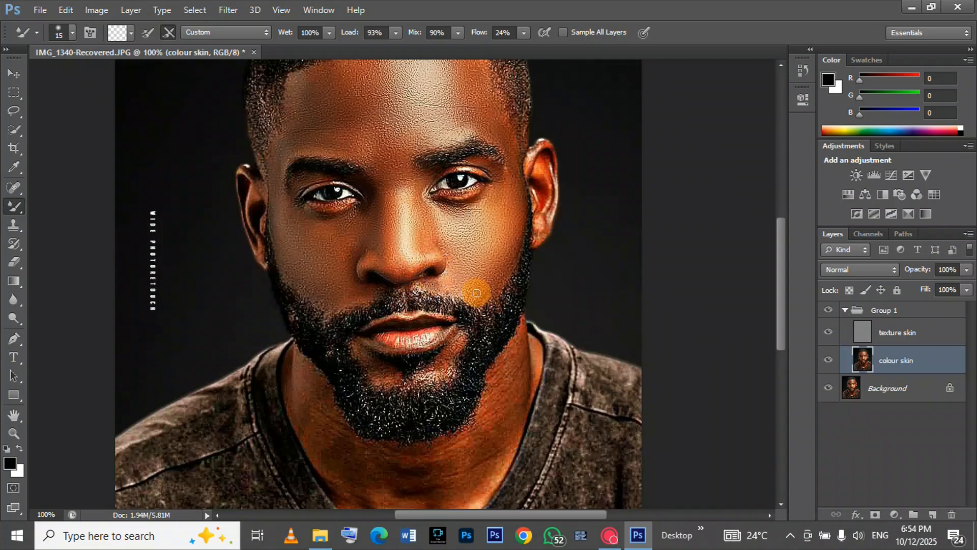
{"action": "scroll", "coordinate": [476, 292], "scroll_direction": "down", "scroll_amount": 2}
{"action": "left_click", "coordinate": [920, 316]}
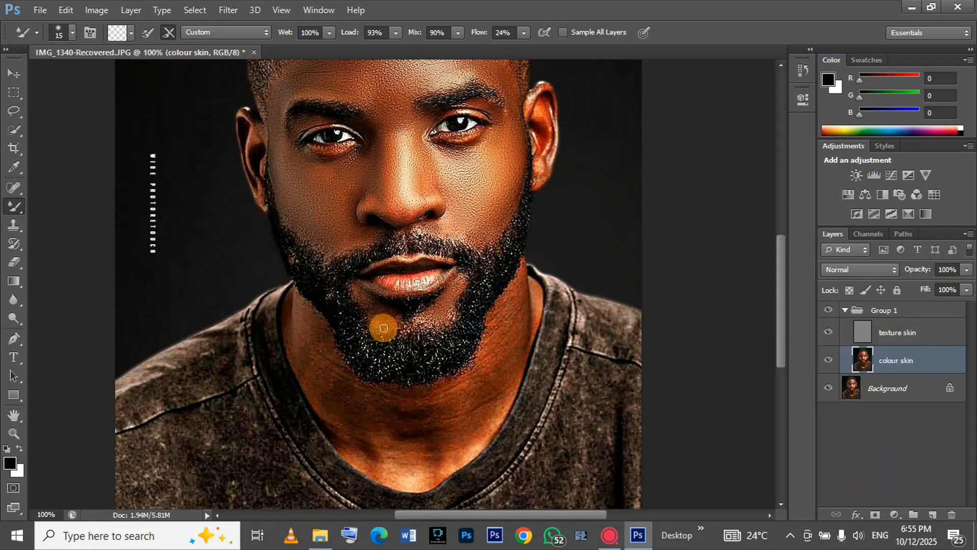
- Smooth the neck skin between the beard and the shirt collar with the Mixer Brush, going from 90 px down to 60 px
{"action": "scroll", "coordinate": [389, 325], "scroll_direction": "down", "scroll_amount": 2}
{"action": "key", "text": "bracketright"}
{"action": "key", "text": "bracketright"}
{"action": "key", "text": "bracketright"}
{"action": "key", "text": "bracketright"}
{"action": "key", "text": "bracketright"}
{"action": "key", "text": "bracketright"}
{"action": "key", "text": "bracketright"}
{"action": "key", "text": "bracketright"}
{"action": "key", "text": "bracketright"}
{"action": "key", "text": "bracketright"}
{"action": "key", "text": "bracketright"}
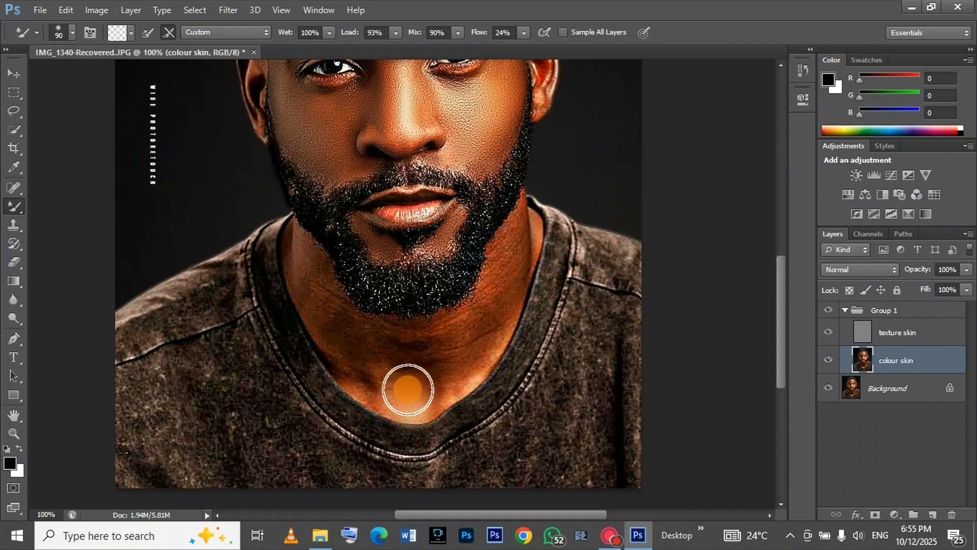
{"action": "key", "text": "bracketleft"}
{"action": "key", "text": "bracketleft"}
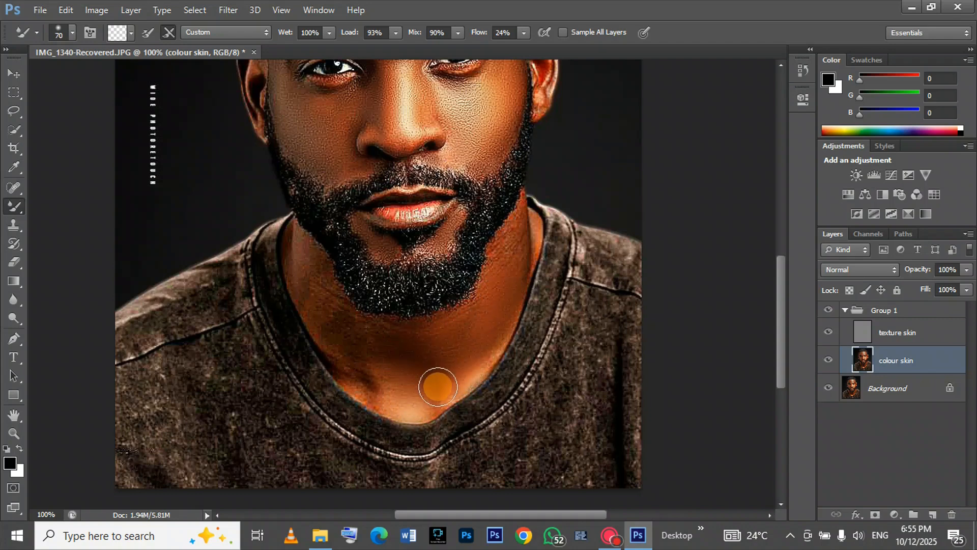
{"action": "key", "text": "bracketleft"}
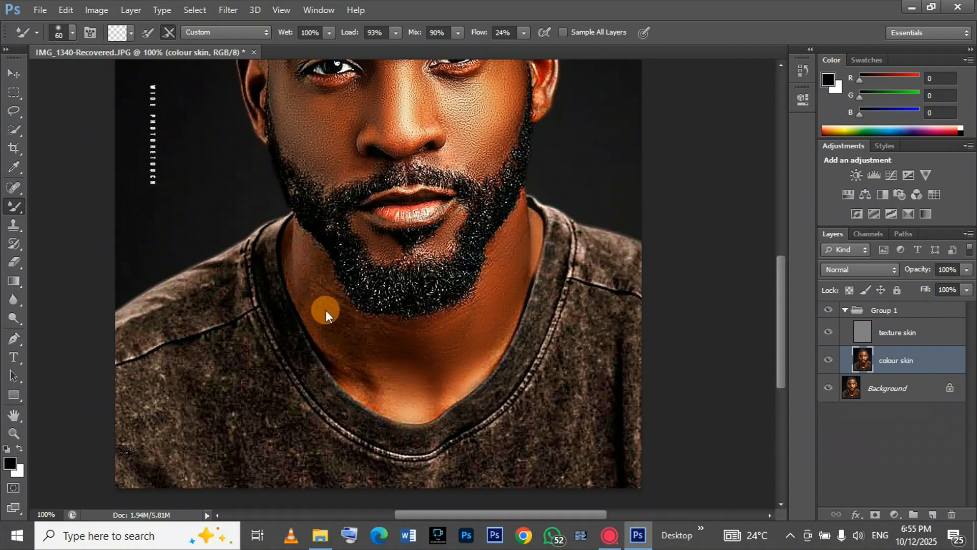
- Add a Curves adjustment layer above the texture skin layer, apply the Darker (RGB) preset and move its white point slightly inward
{"action": "scroll", "coordinate": [434, 350], "scroll_direction": "up", "scroll_amount": 2}
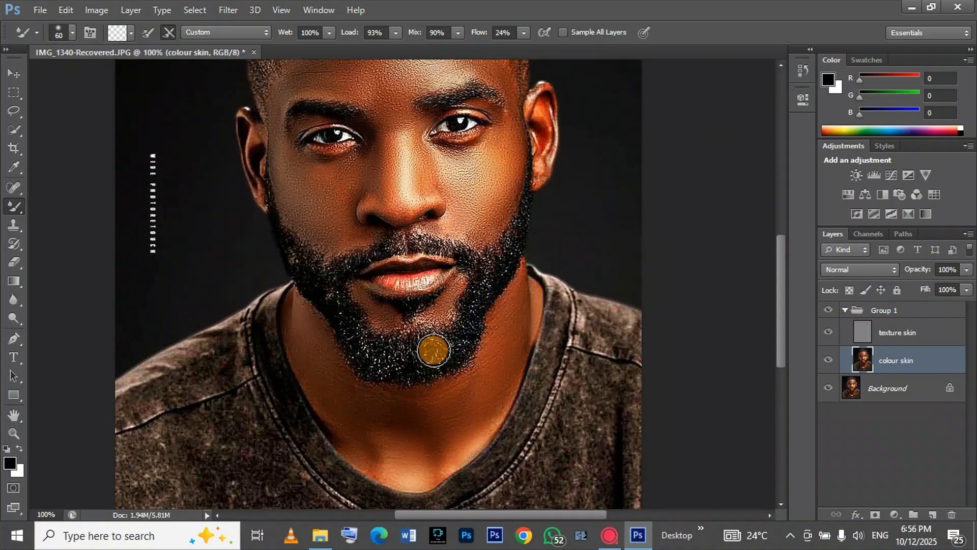
{"action": "key", "text": "z"}
{"action": "left_click", "coordinate": [530, 305], "text": "alt"}
{"action": "left_click", "coordinate": [452, 356]}
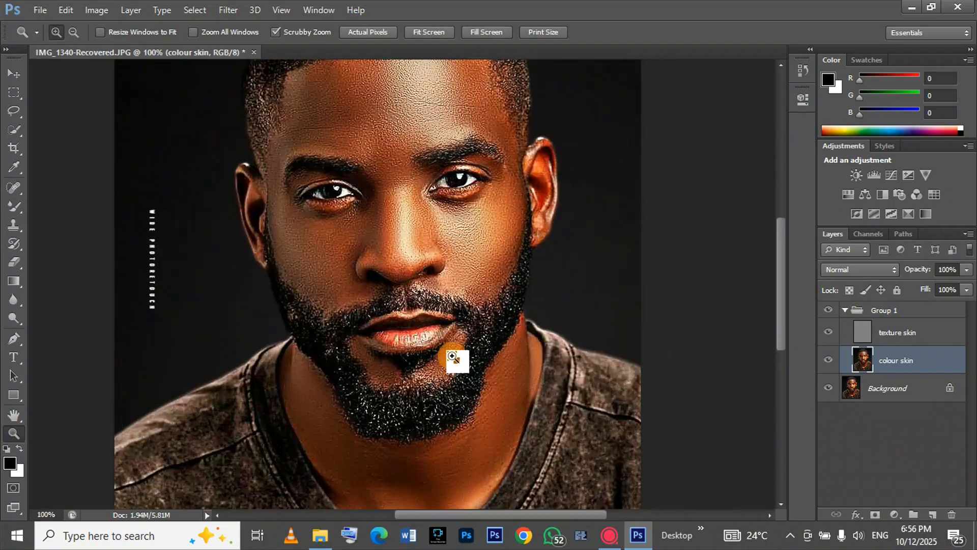
{"action": "left_click", "coordinate": [452, 356], "text": "alt"}
{"action": "left_click", "coordinate": [907, 333]}
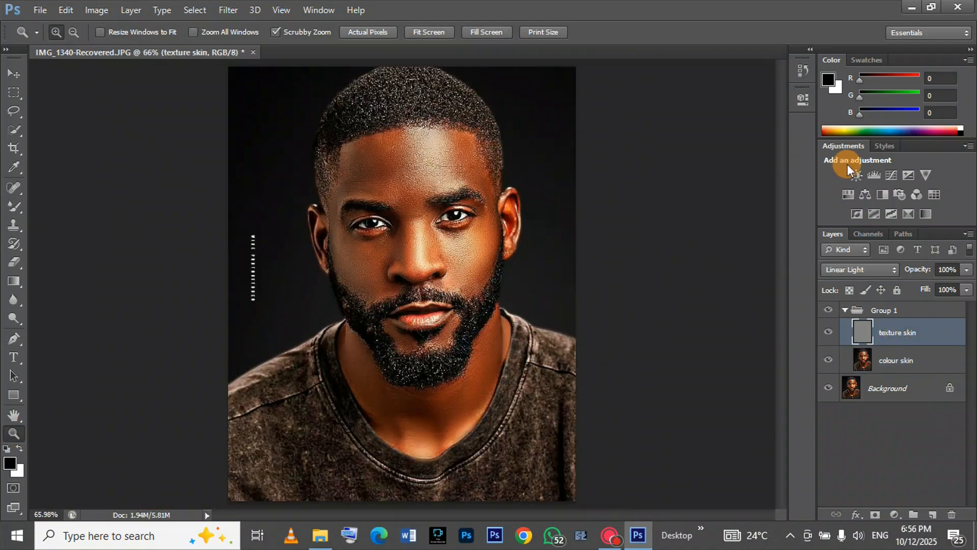
{"action": "left_click", "coordinate": [892, 174]}
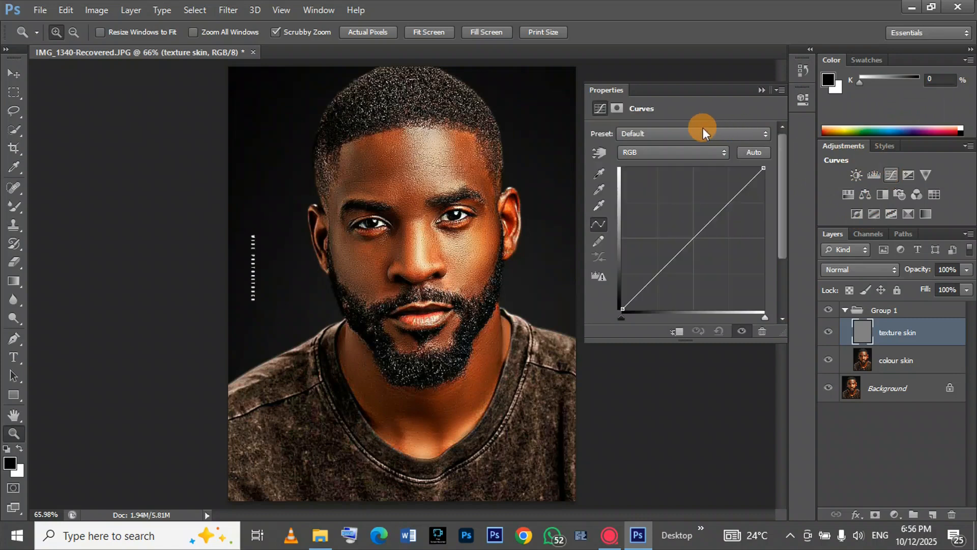
{"action": "left_click", "coordinate": [763, 135]}
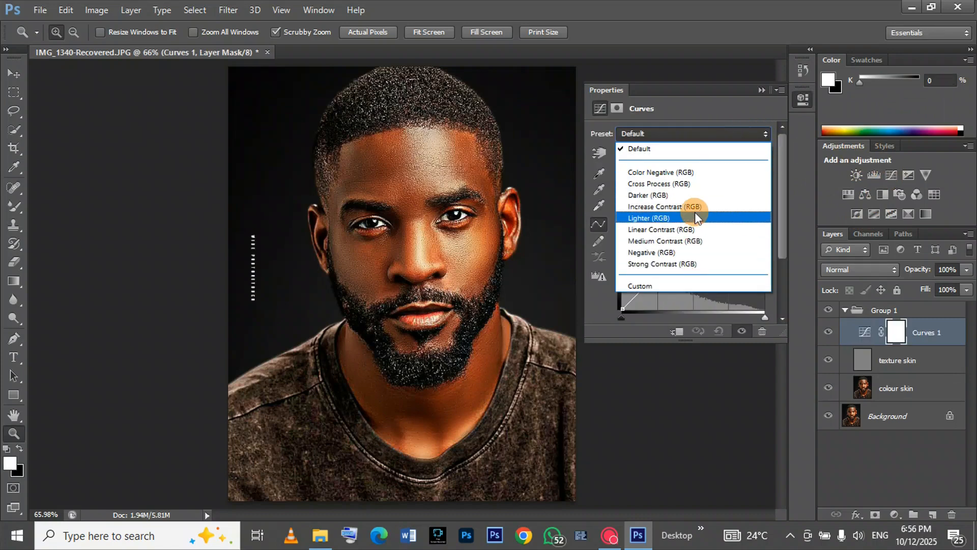
{"action": "left_click", "coordinate": [667, 195]}
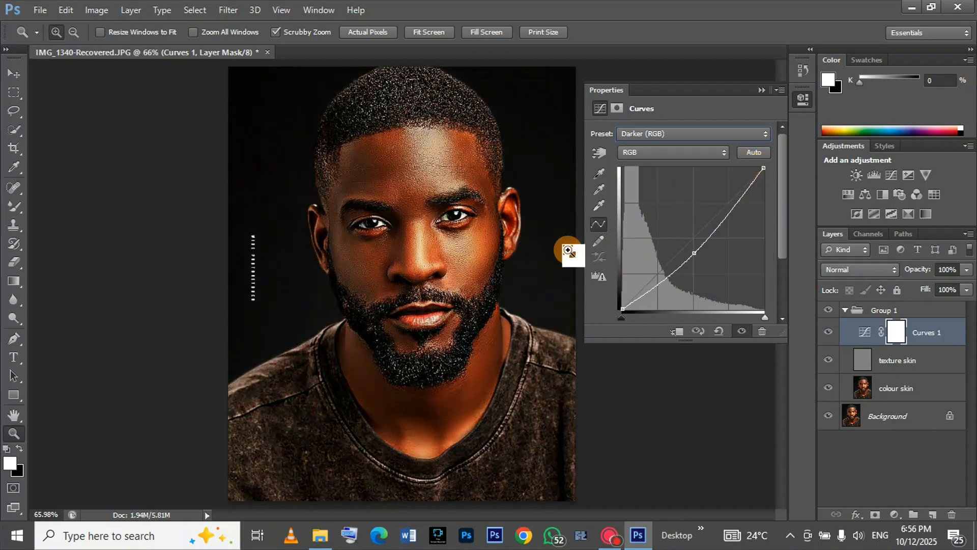
{"action": "mouse_move", "coordinate": [760, 167]}
{"action": "left_mouse_down"}
{"action": "mouse_move", "coordinate": [765, 175]}
{"action": "mouse_move", "coordinate": [758, 168]}
{"action": "left_mouse_up"}
- Lower the highlight endpoint of the Red curve slightly and that of the Green curve a bit further in the Curves 1 adjustment
{"action": "left_click", "coordinate": [693, 152]}
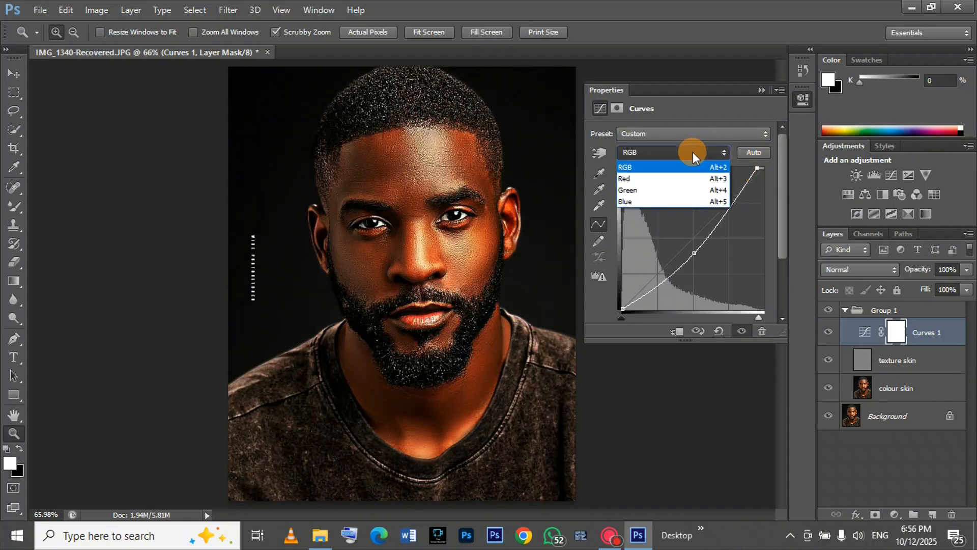
{"action": "left_click", "coordinate": [668, 179]}
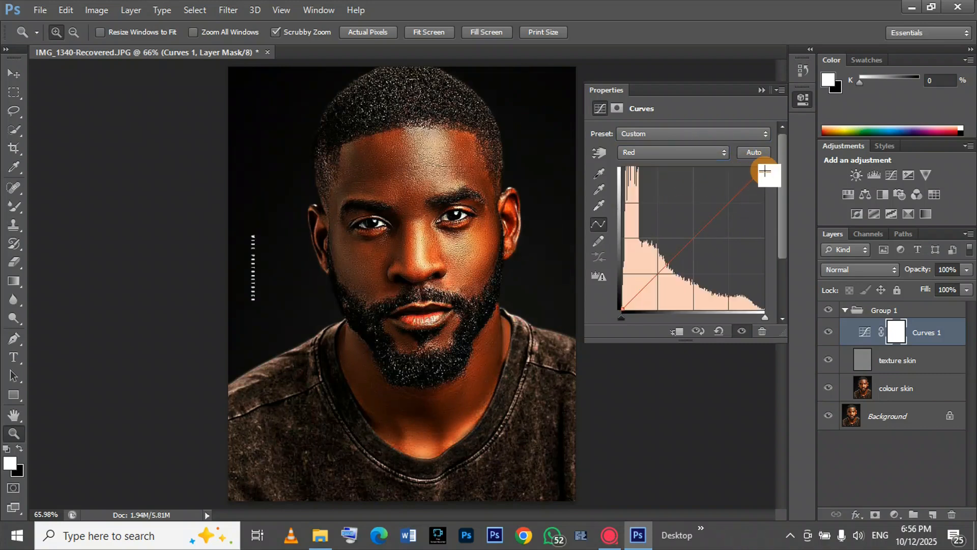
{"action": "left_click_drag", "start_coordinate": [763, 168], "coordinate": [764, 182]}
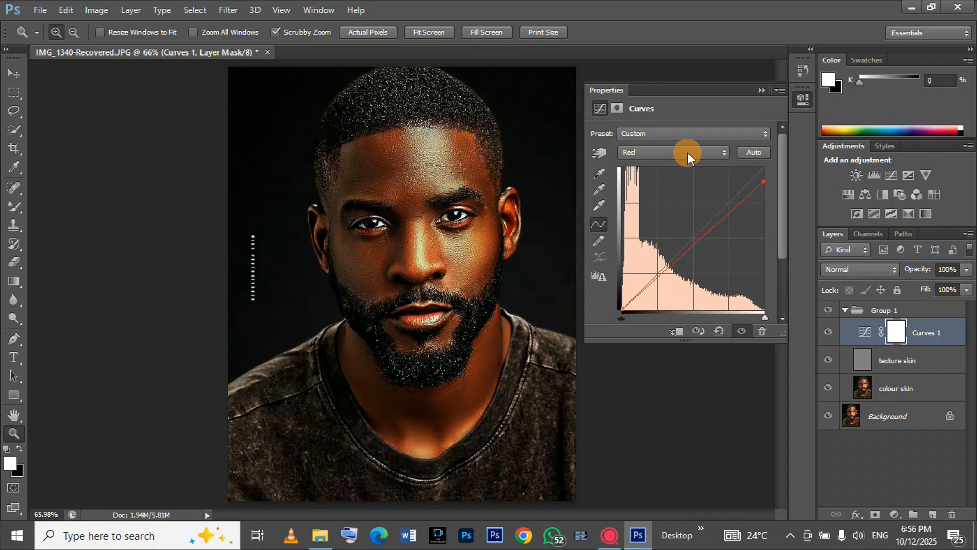
{"action": "left_click", "coordinate": [688, 152]}
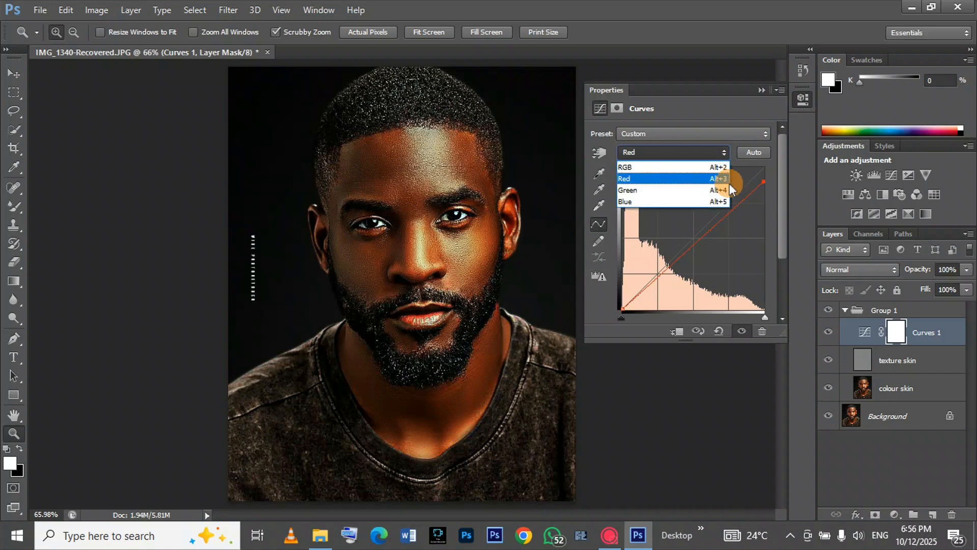
{"action": "left_click", "coordinate": [683, 194]}
{"action": "left_click_drag", "start_coordinate": [763, 168], "coordinate": [764, 191]}
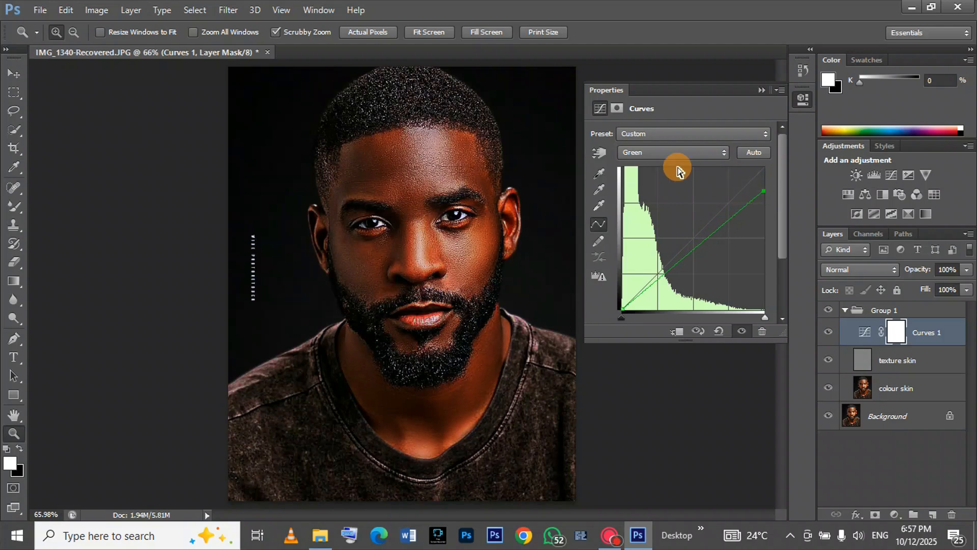
- Move the Blue curve's white point slightly inward and collapse the Curves properties
{"action": "left_click", "coordinate": [676, 155]}
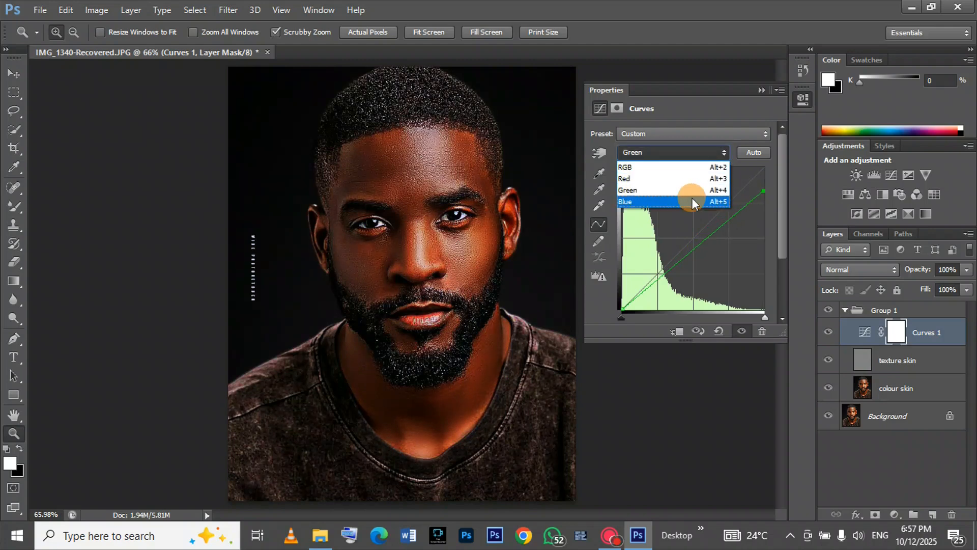
{"action": "left_click", "coordinate": [692, 198]}
{"action": "mouse_move", "coordinate": [763, 168]}
{"action": "left_mouse_down"}
{"action": "mouse_move", "coordinate": [755, 169]}
{"action": "mouse_move", "coordinate": [768, 170]}
{"action": "mouse_move", "coordinate": [773, 187]}
{"action": "mouse_move", "coordinate": [759, 168]}
{"action": "left_mouse_up"}
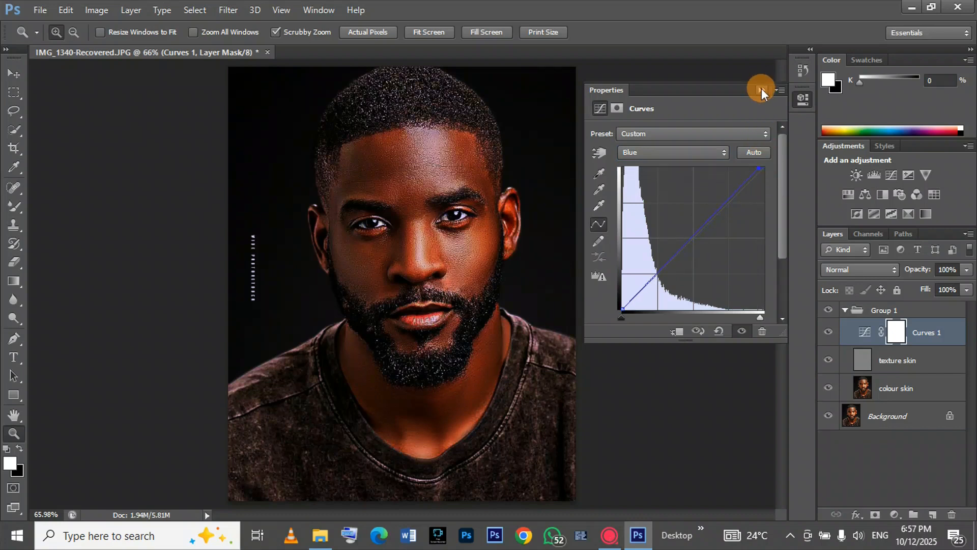
{"action": "left_click", "coordinate": [762, 87]}
{"action": "left_click_drag", "start_coordinate": [897, 332], "coordinate": [864, 365]}
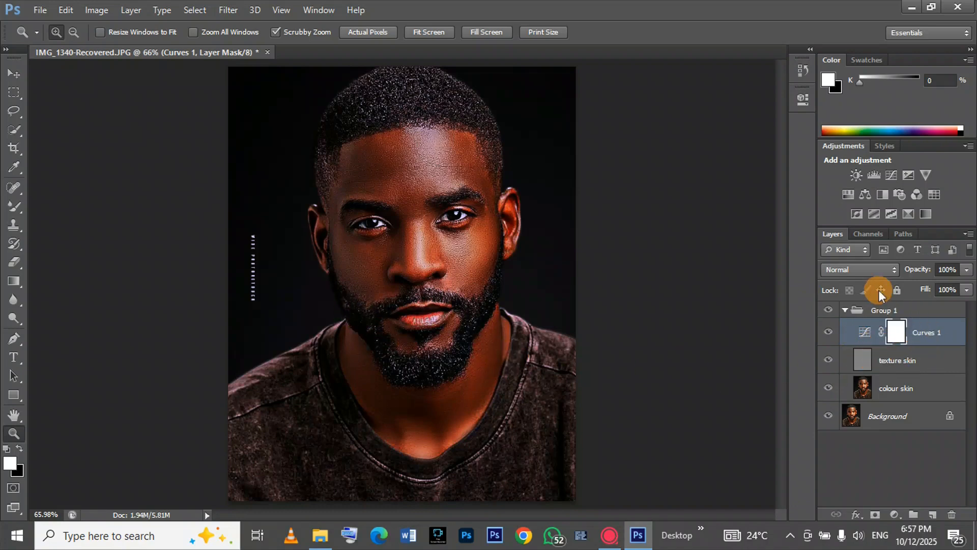
- Add a Selective Color adjustment layer above Curves 1 and set its Reds to Cyan -50%, Magenta -26%, Yellow +4% and Black +26%
{"action": "left_click", "coordinate": [904, 214]}
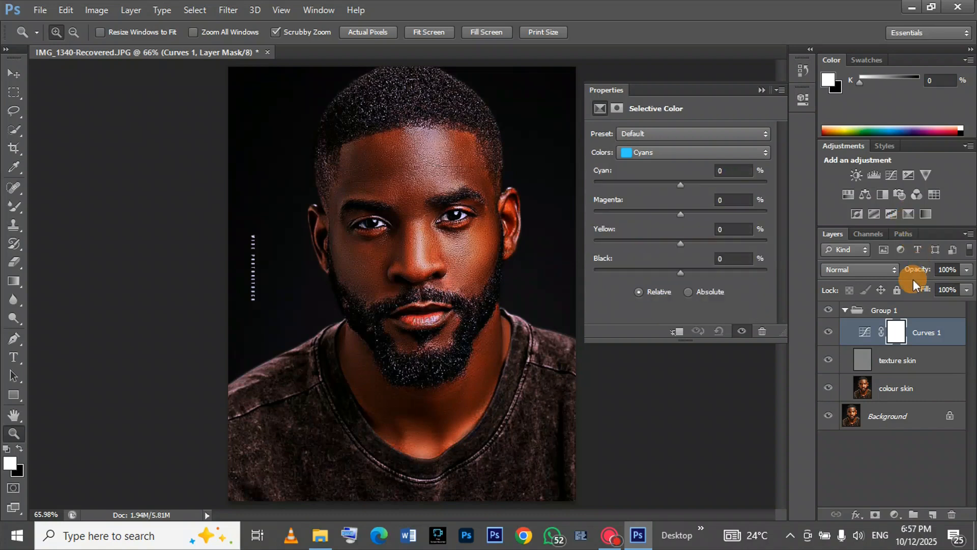
{"action": "left_click", "coordinate": [691, 150]}
{"action": "key", "text": "Escape"}
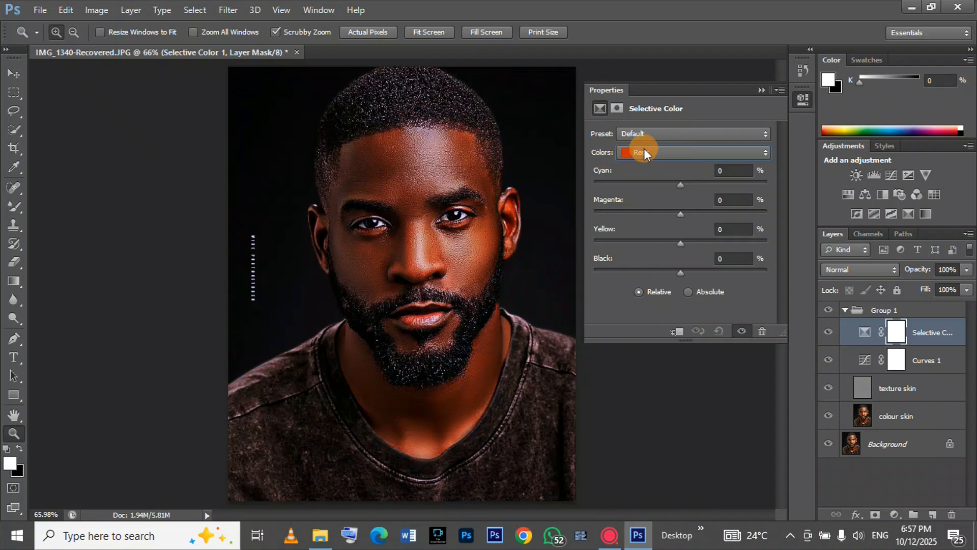
{"action": "left_click_drag", "start_coordinate": [684, 191], "coordinate": [637, 188]}
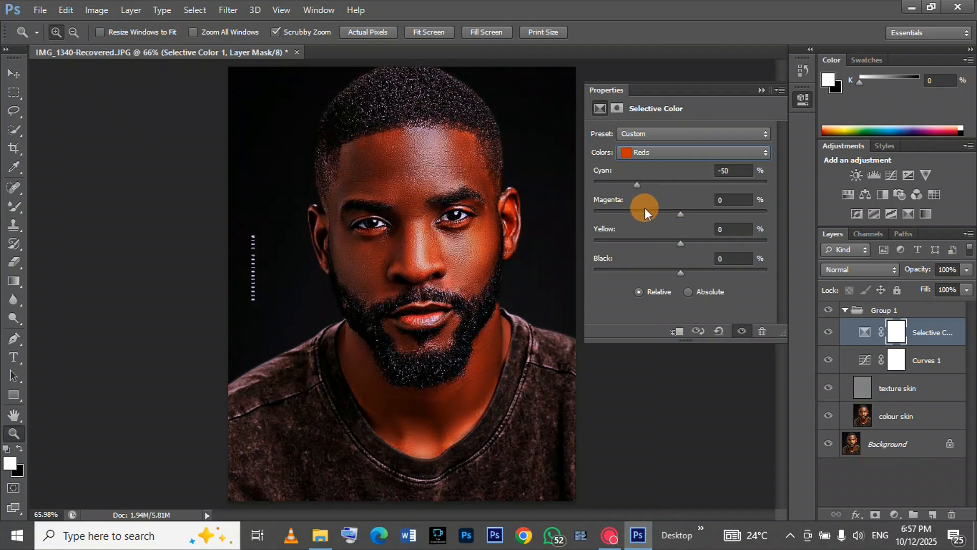
{"action": "left_click_drag", "start_coordinate": [681, 214], "coordinate": [747, 264]}
{"action": "left_click_drag", "start_coordinate": [659, 265], "coordinate": [704, 269]}
{"action": "left_click", "coordinate": [725, 210]}
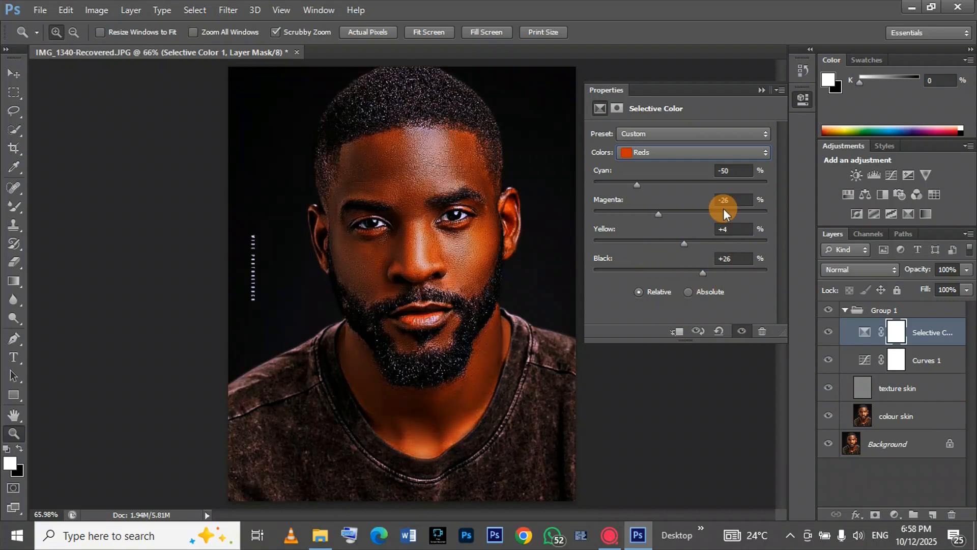
- Set the Selective Color Yellows to Cyan +49%, Magenta +45%, Yellow -16% and Black -59%
{"action": "left_click", "coordinate": [683, 132]}
{"action": "left_click", "coordinate": [684, 133]}
{"action": "left_click", "coordinate": [682, 151]}
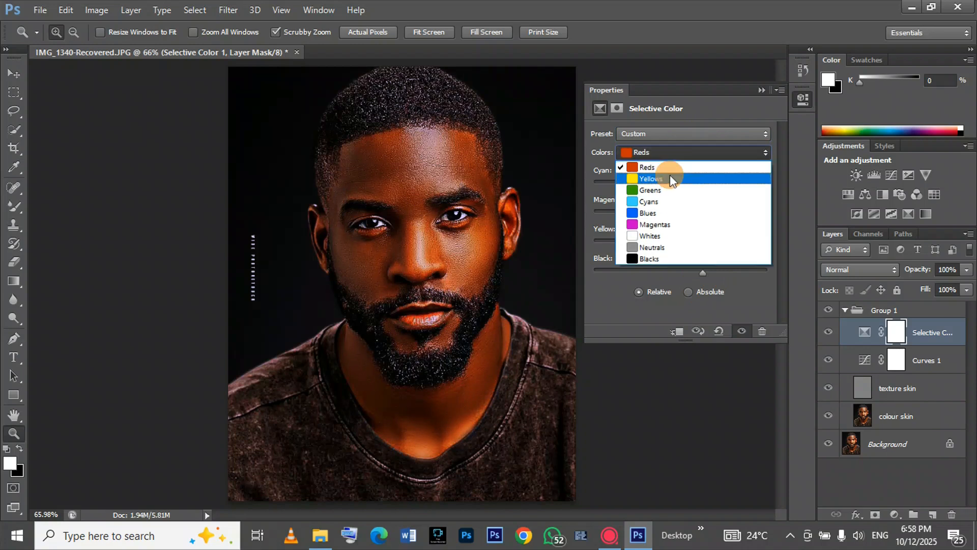
{"action": "left_click", "coordinate": [671, 177]}
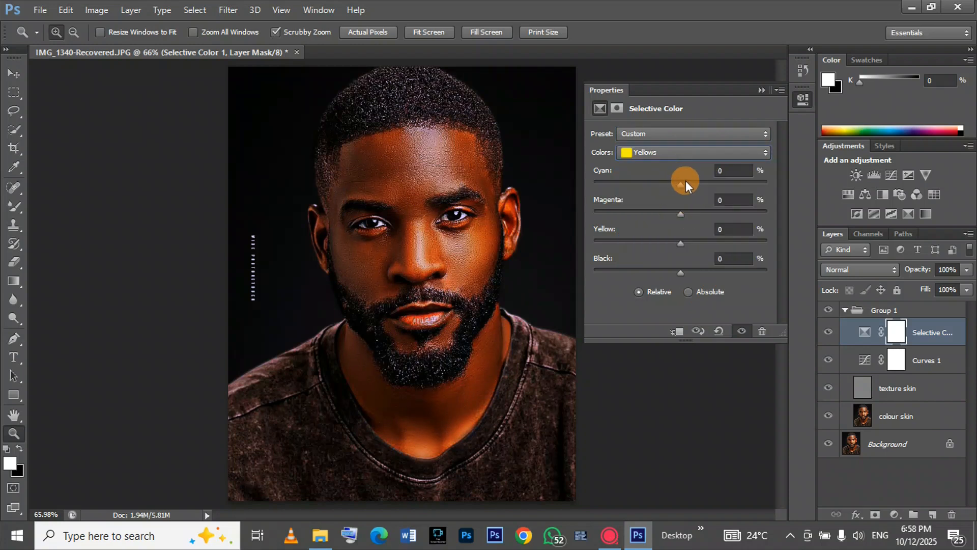
{"action": "left_click_drag", "start_coordinate": [711, 182], "coordinate": [729, 213]}
{"action": "left_click_drag", "start_coordinate": [681, 243], "coordinate": [629, 270]}
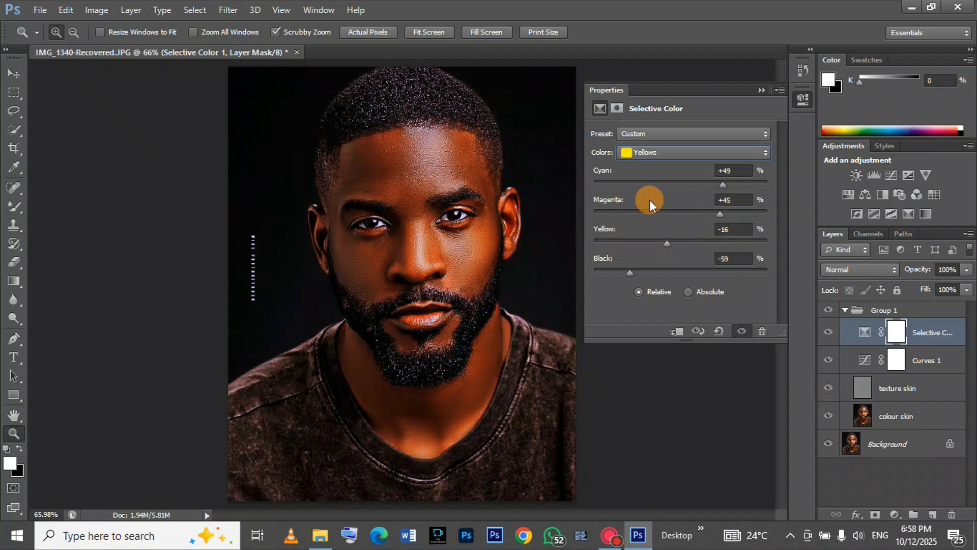
- Set the Selective Color Blacks to Cyan +26%, Yellow 0% and Black +6%
{"action": "left_click", "coordinate": [681, 151]}
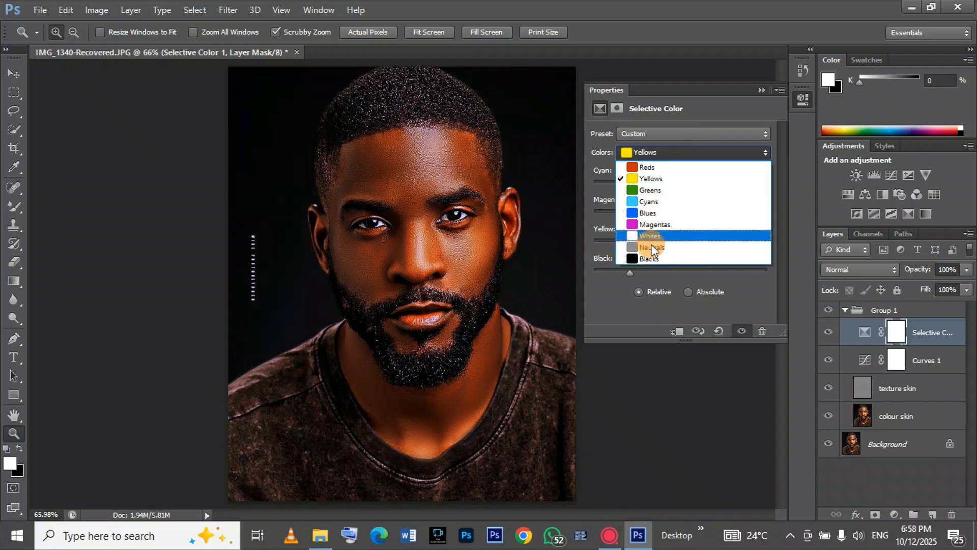
{"action": "left_click", "coordinate": [650, 257]}
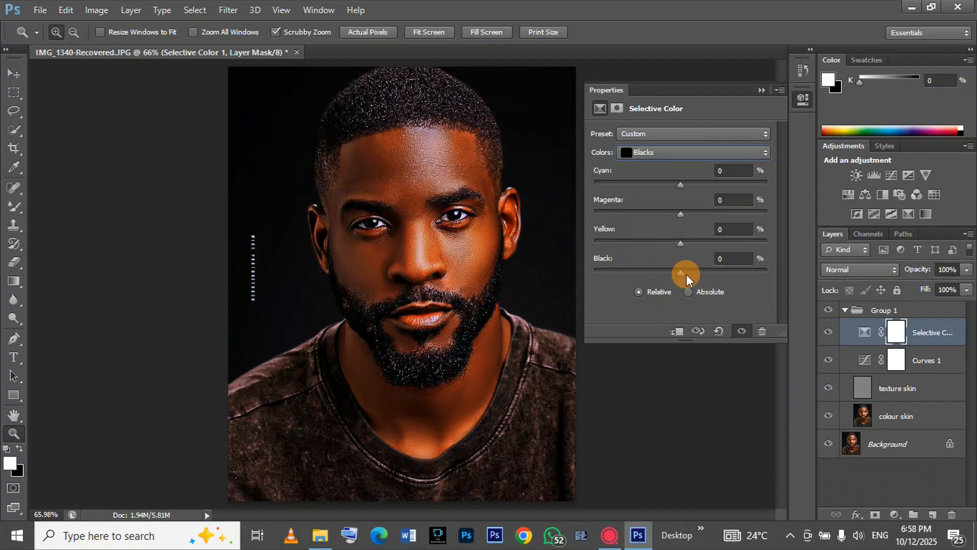
{"action": "left_click_drag", "start_coordinate": [687, 274], "coordinate": [694, 246]}
{"action": "left_click", "coordinate": [731, 229]}
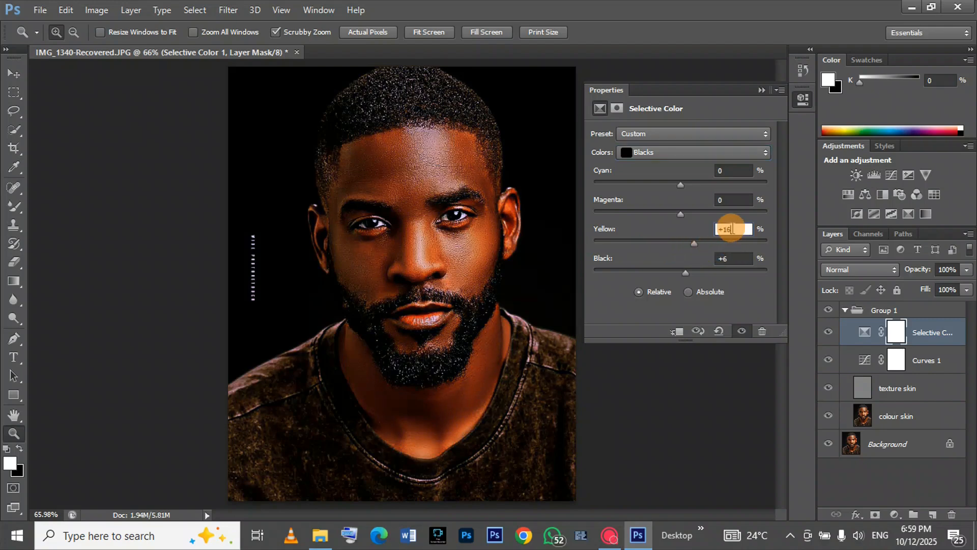
{"action": "type", "text": "0"}
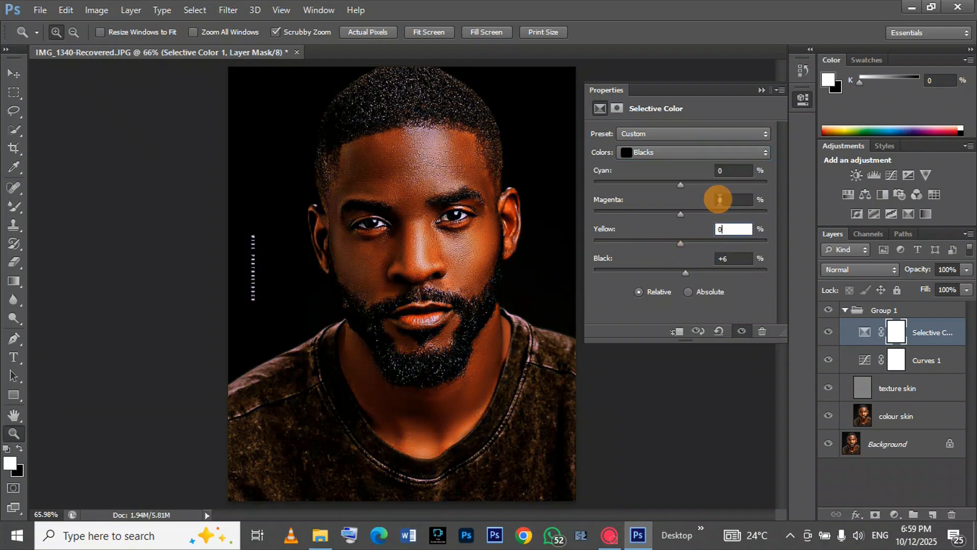
{"action": "left_click_drag", "start_coordinate": [680, 184], "coordinate": [705, 186]}
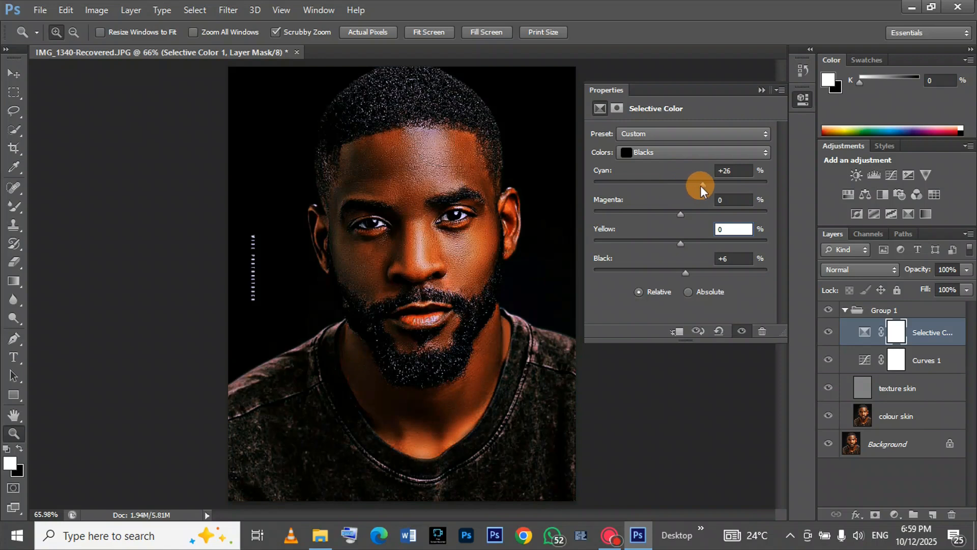
- Set the Selective Color Whites' Cyan to +57%, and try Magenta at -17% before moving it back to about the middle
{"action": "left_click", "coordinate": [671, 155]}
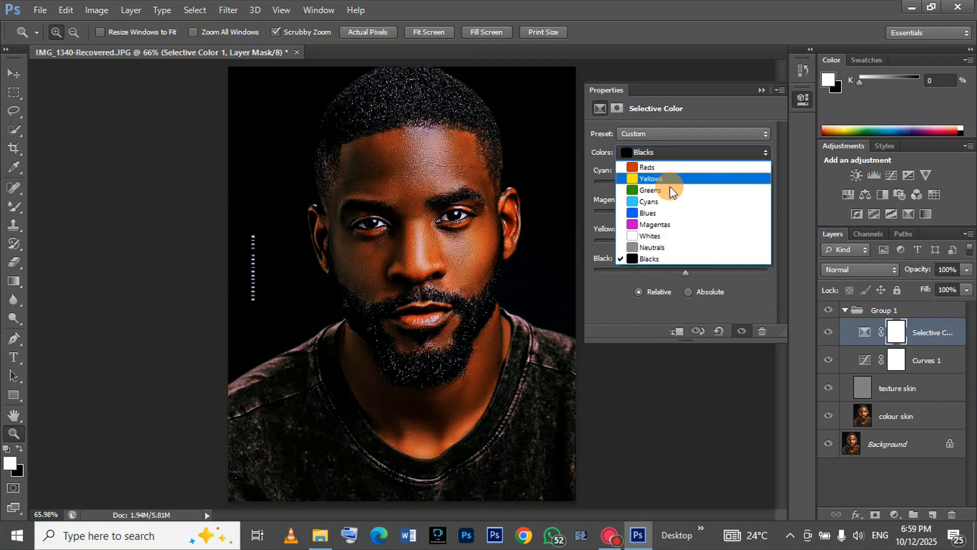
{"action": "left_click", "coordinate": [653, 235]}
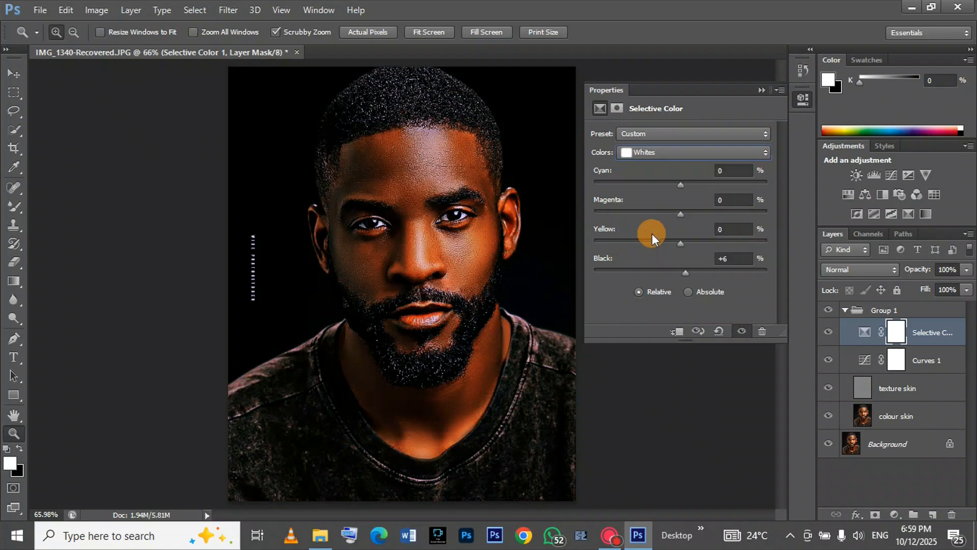
{"action": "left_click_drag", "start_coordinate": [682, 188], "coordinate": [777, 188]}
{"action": "left_click_drag", "start_coordinate": [708, 188], "coordinate": [730, 188]}
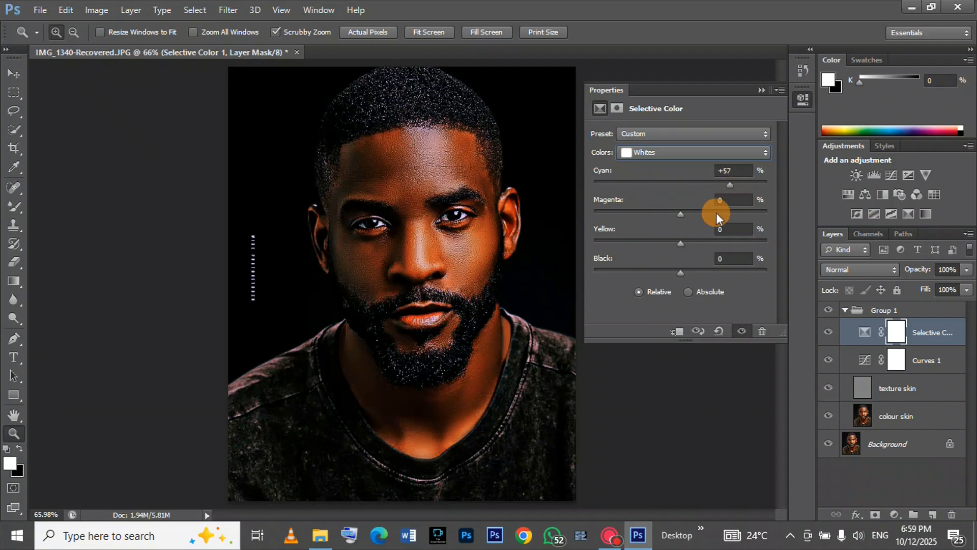
{"action": "left_click", "coordinate": [828, 310]}
{"action": "left_click", "coordinate": [829, 312]}
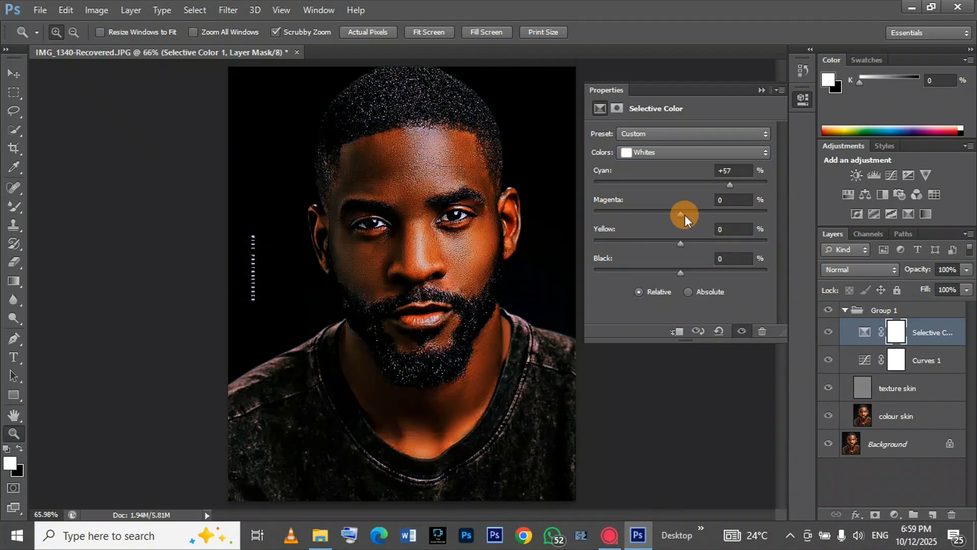
{"action": "left_click_drag", "start_coordinate": [686, 216], "coordinate": [664, 215]}
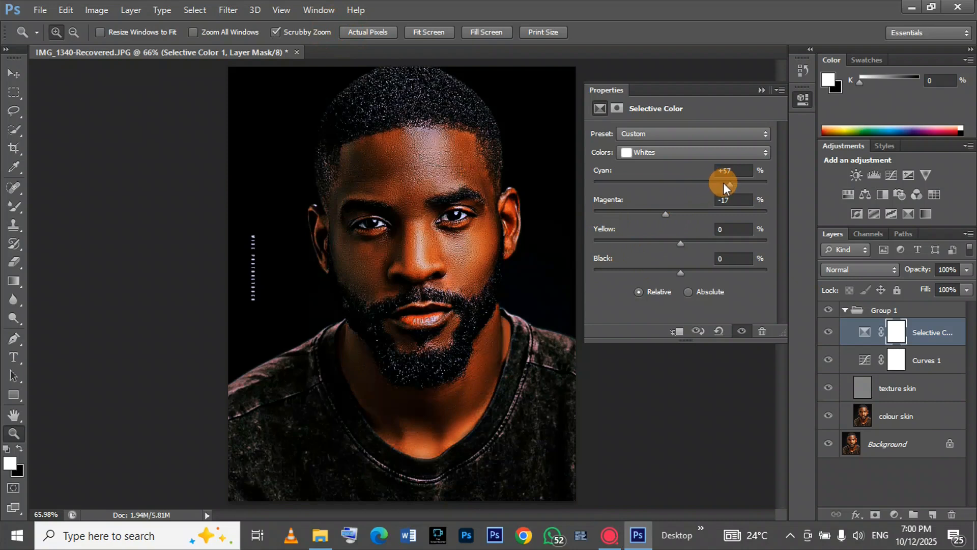
{"action": "mouse_move", "coordinate": [666, 214]}
{"action": "left_mouse_down"}
{"action": "mouse_move", "coordinate": [702, 214]}
{"action": "mouse_move", "coordinate": [682, 214]}
{"action": "left_mouse_up"}
- Slightly fine-tune the Selective Color Blues' Cyan and Black, and toggle Group 1's visibility to compare before and after
{"action": "left_click", "coordinate": [661, 153]}
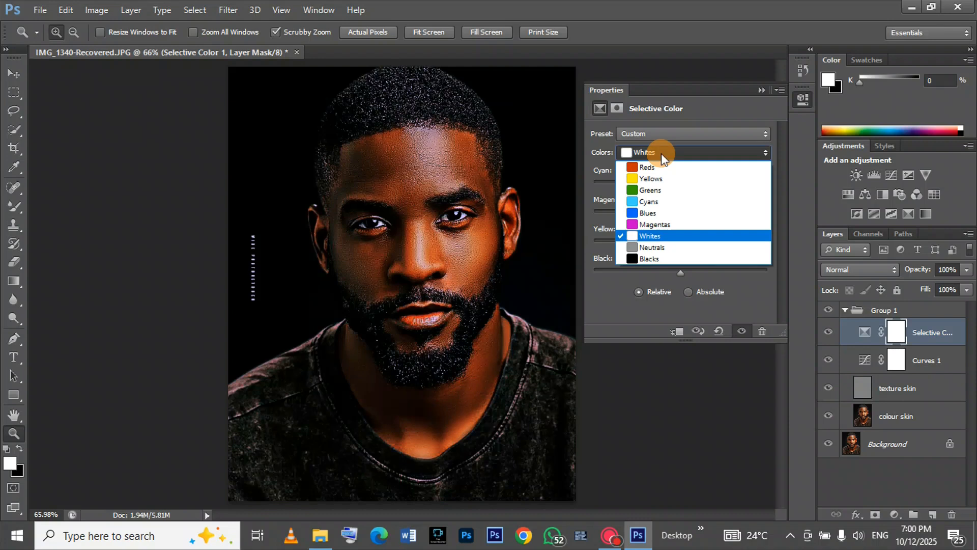
{"action": "left_click", "coordinate": [661, 212]}
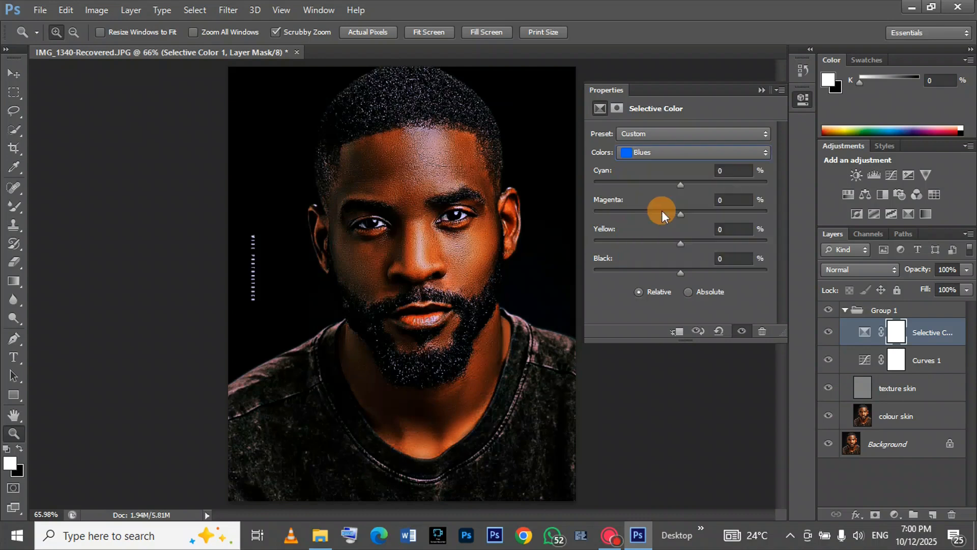
{"action": "mouse_move", "coordinate": [677, 180]}
{"action": "left_mouse_down"}
{"action": "mouse_move", "coordinate": [732, 181]}
{"action": "mouse_move", "coordinate": [648, 181]}
{"action": "mouse_move", "coordinate": [679, 180]}
{"action": "left_mouse_up"}
{"action": "mouse_move", "coordinate": [672, 270]}
{"action": "left_mouse_down"}
{"action": "mouse_move", "coordinate": [727, 270]}
{"action": "mouse_move", "coordinate": [648, 267]}
{"action": "mouse_move", "coordinate": [677, 267]}
{"action": "left_mouse_up"}
{"action": "left_click", "coordinate": [761, 90]}
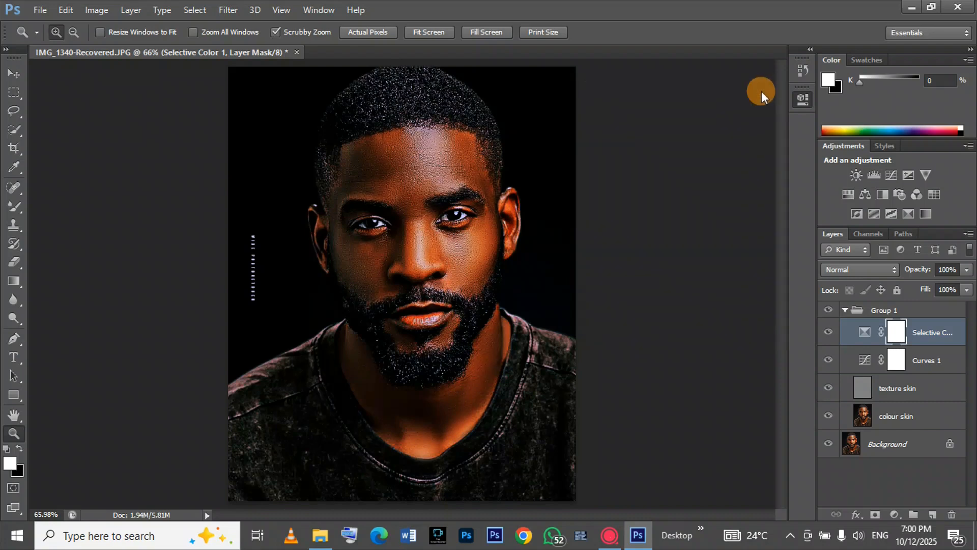
{"action": "left_click_drag", "start_coordinate": [841, 328], "coordinate": [829, 314]}
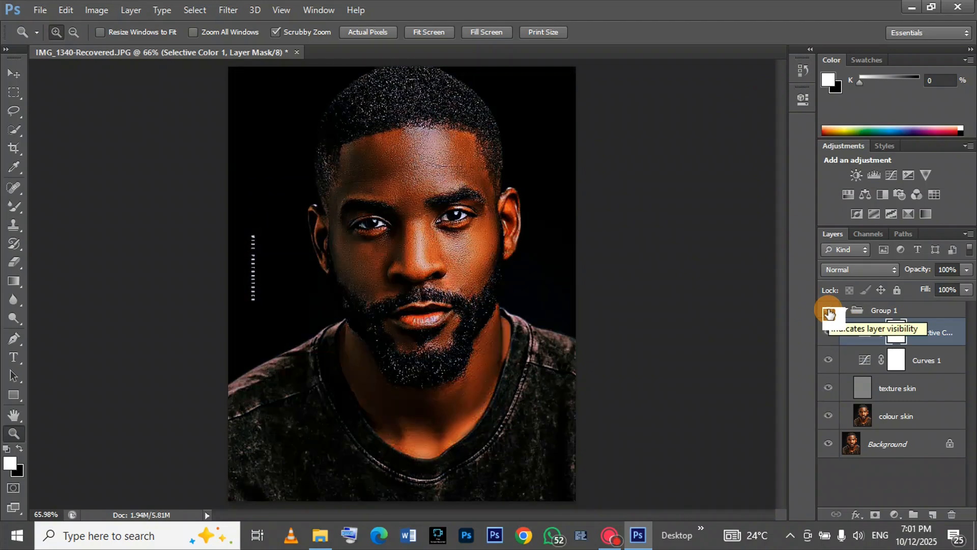